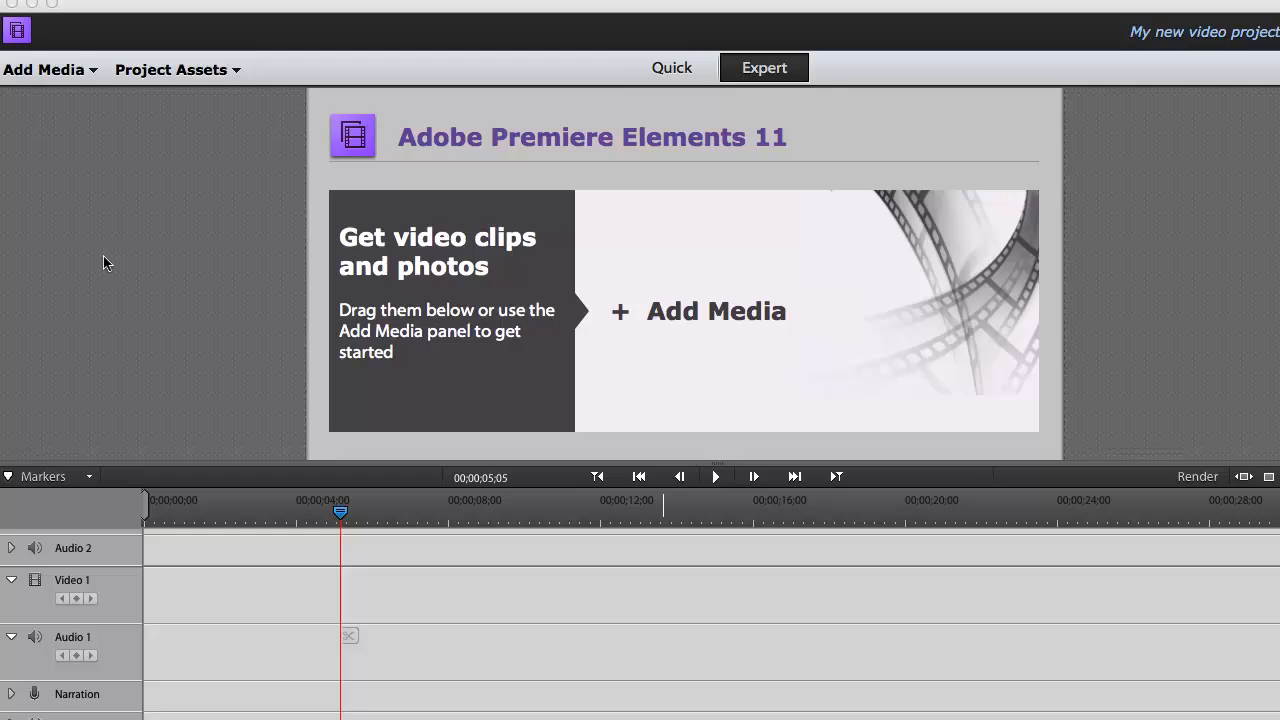
left_click(103, 256)
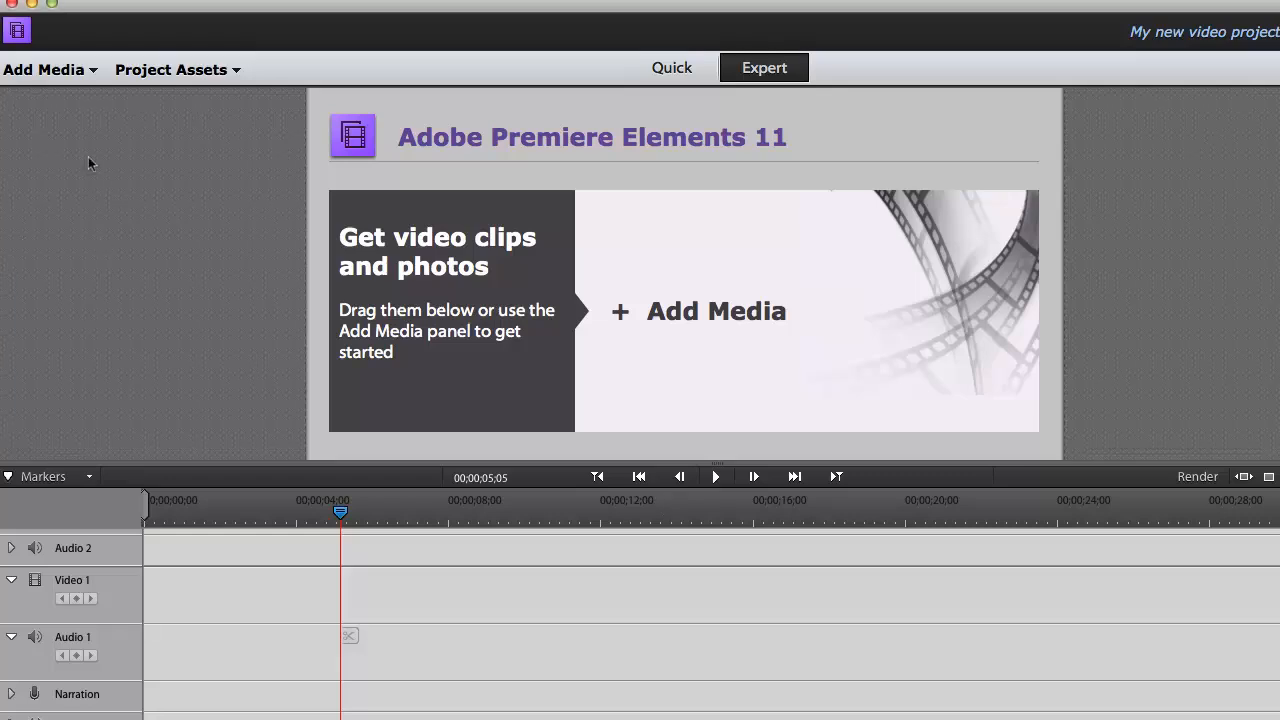
left_click(58, 72)
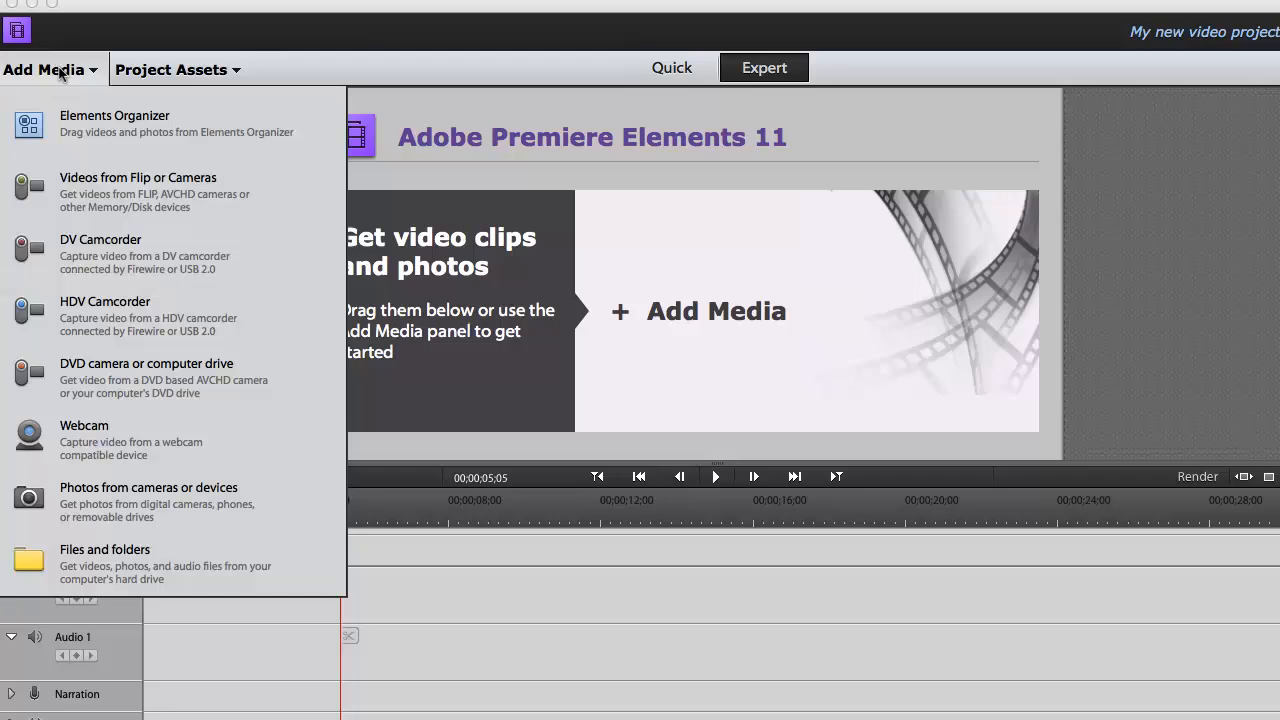
left_click(60, 72)
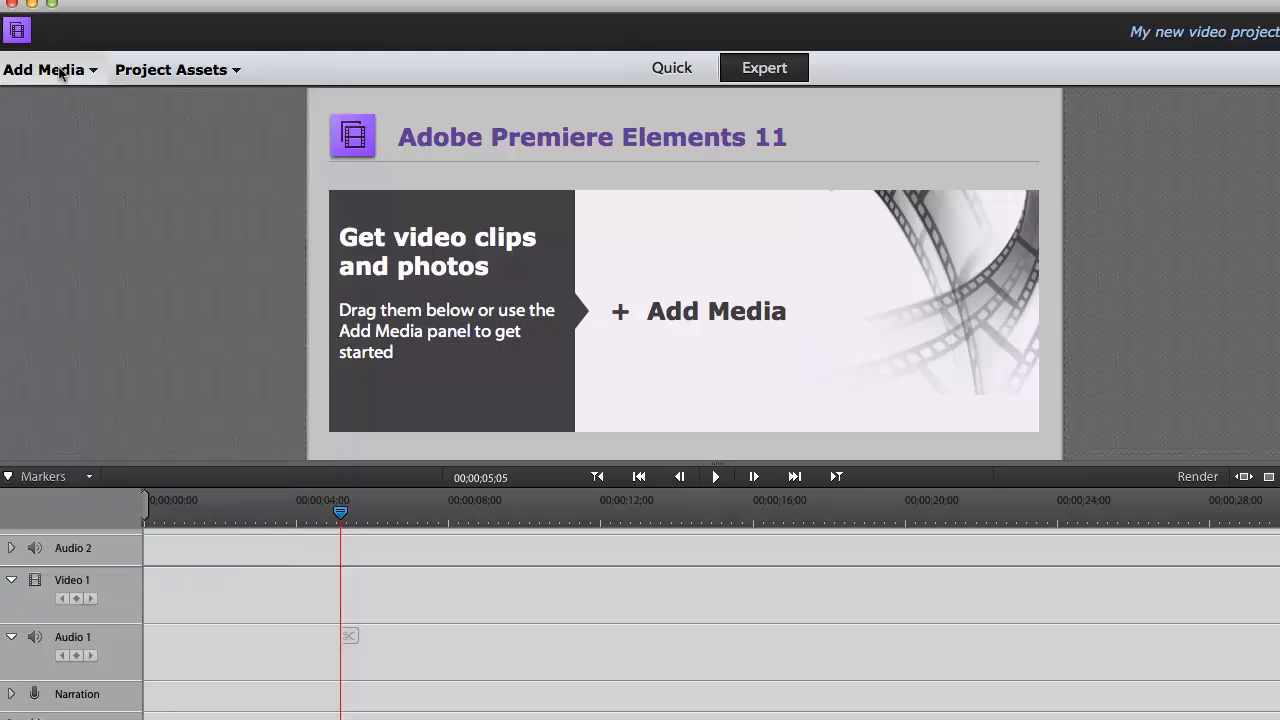
left_click(672, 70)
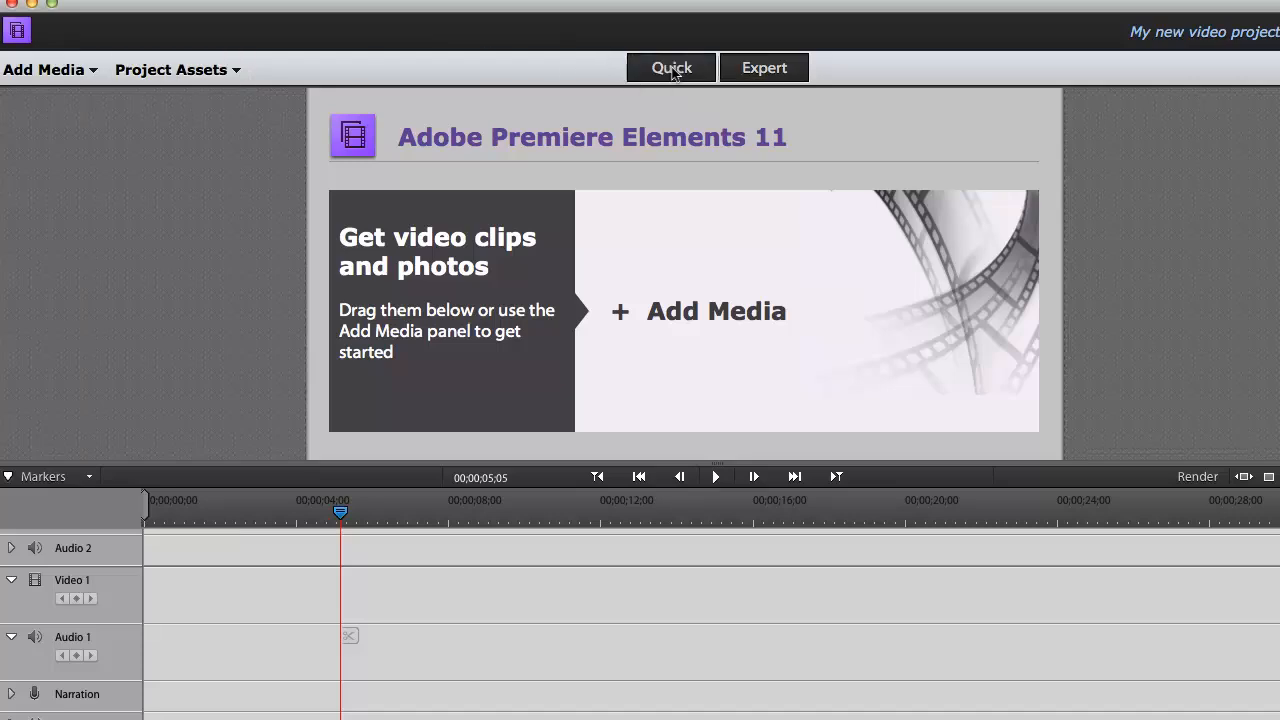
left_click(763, 70)
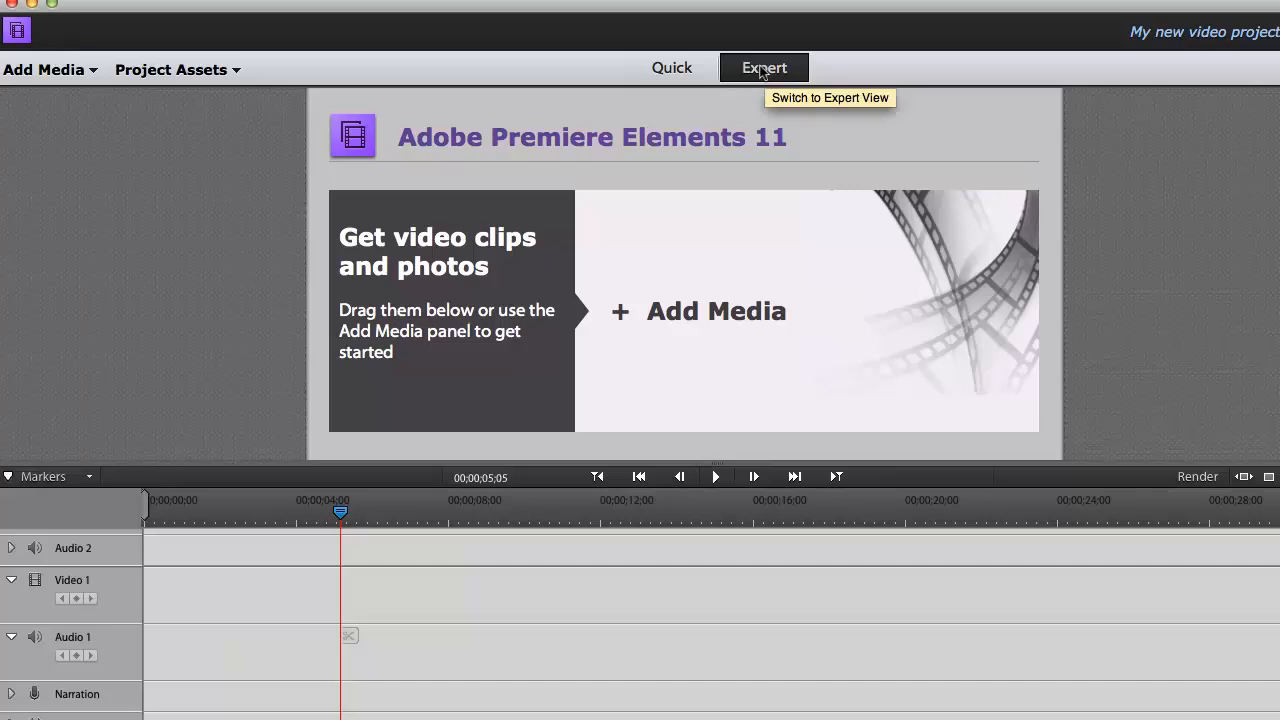
Step: Place 12.MP4 from the project assets at the start of the Video 1 track and trim its beginning to about 00;00;00;20
left_click(180, 68)
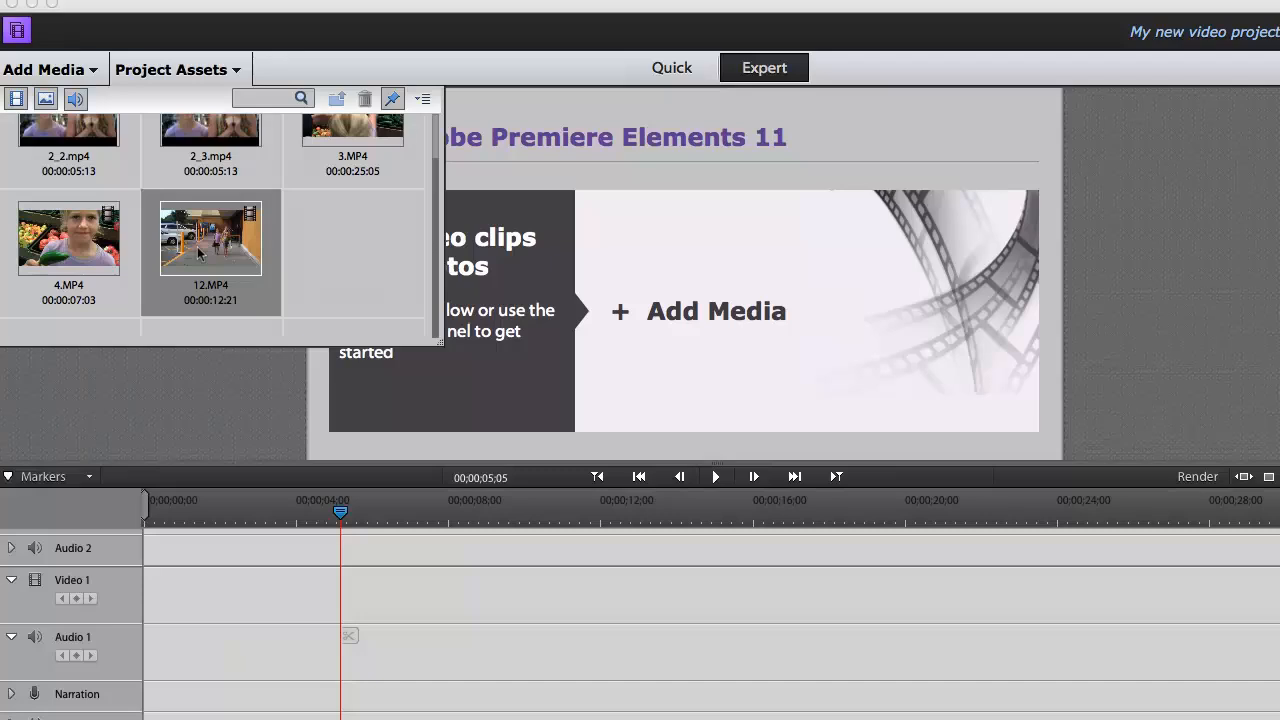
left_click_drag(199, 253, 178, 575)
left_click_drag(340, 508, 166, 503)
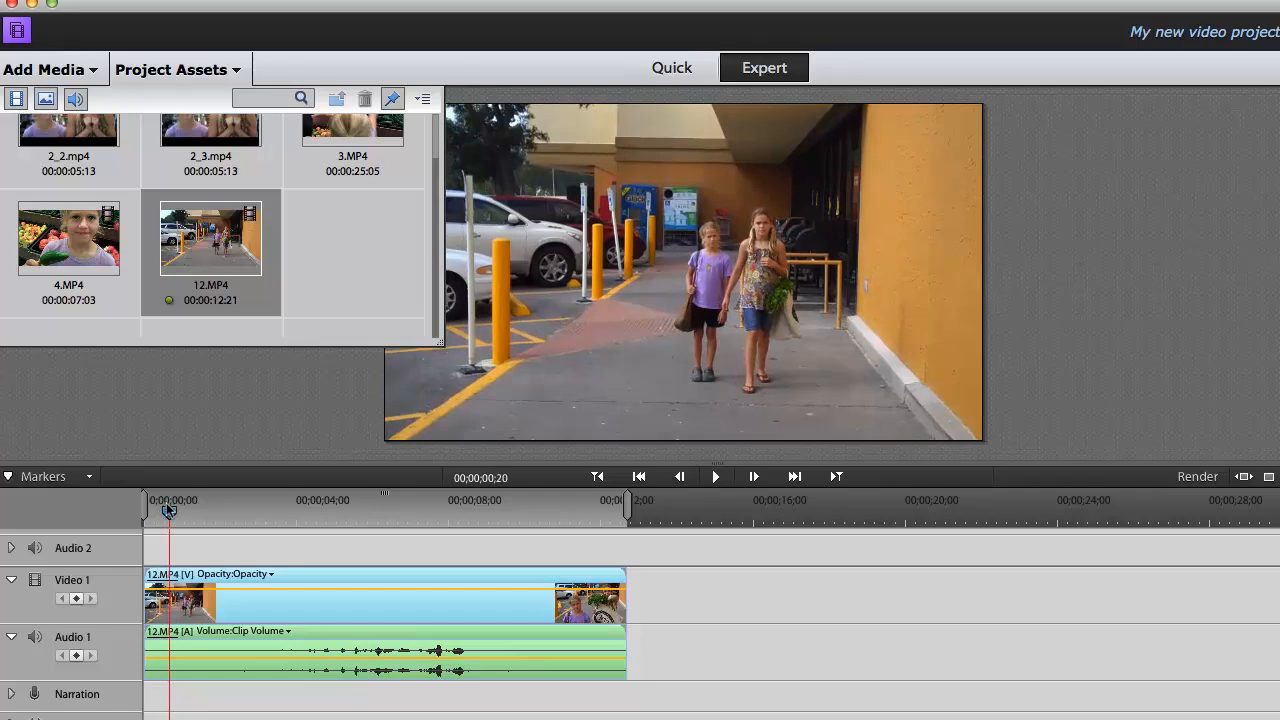
left_click(150, 74)
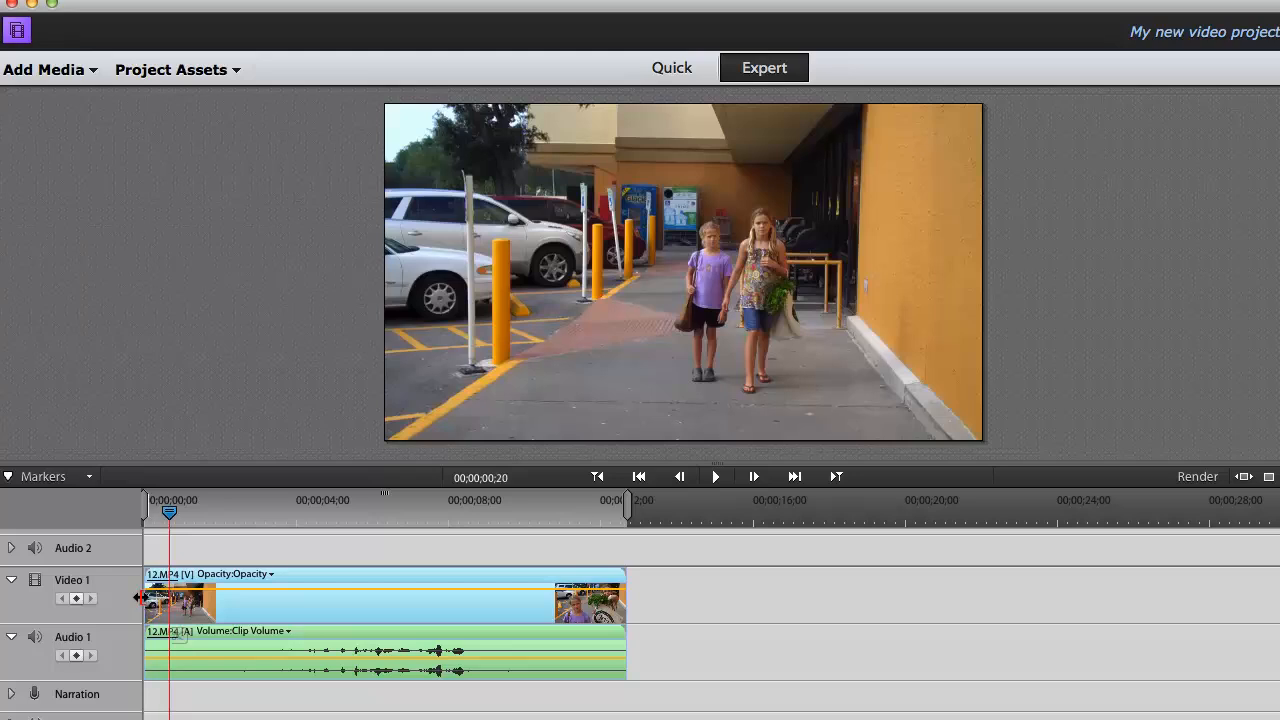
left_click_drag(138, 598, 163, 607)
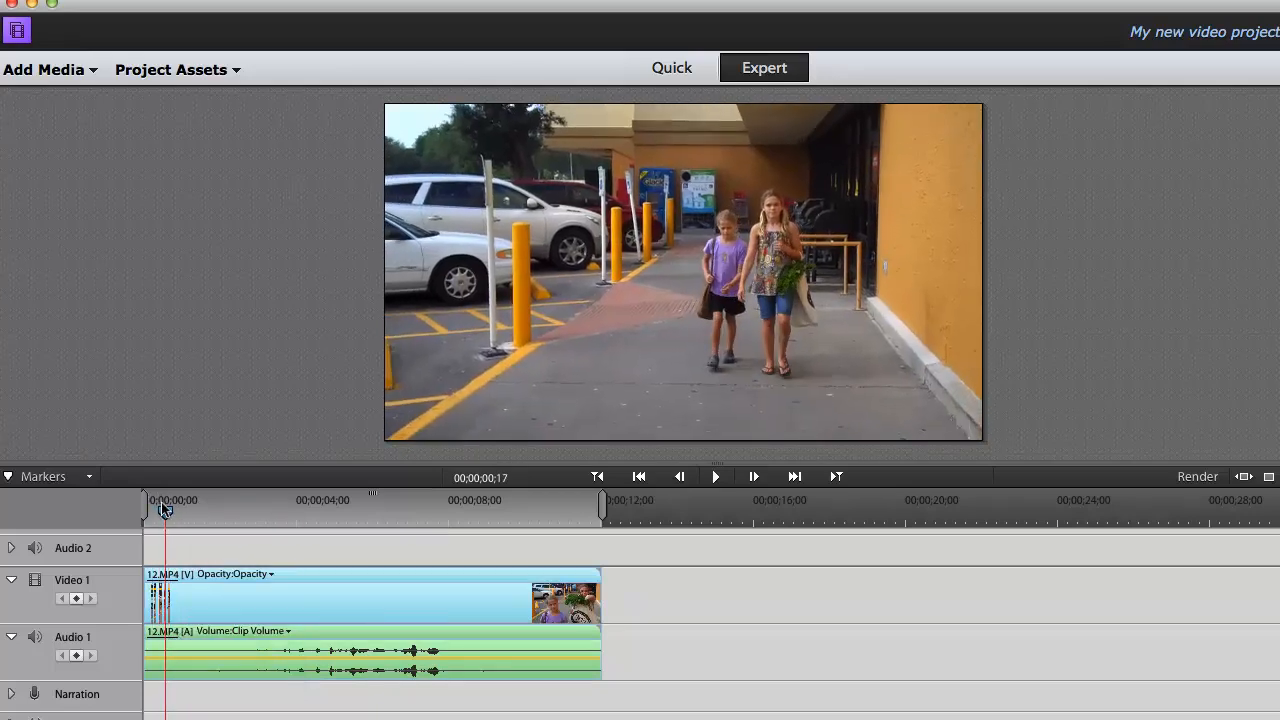
Step: Split the clip at 00;00;02;07 and select the first segment with the playhead positioned inside it
left_click_drag(166, 502, 175, 503)
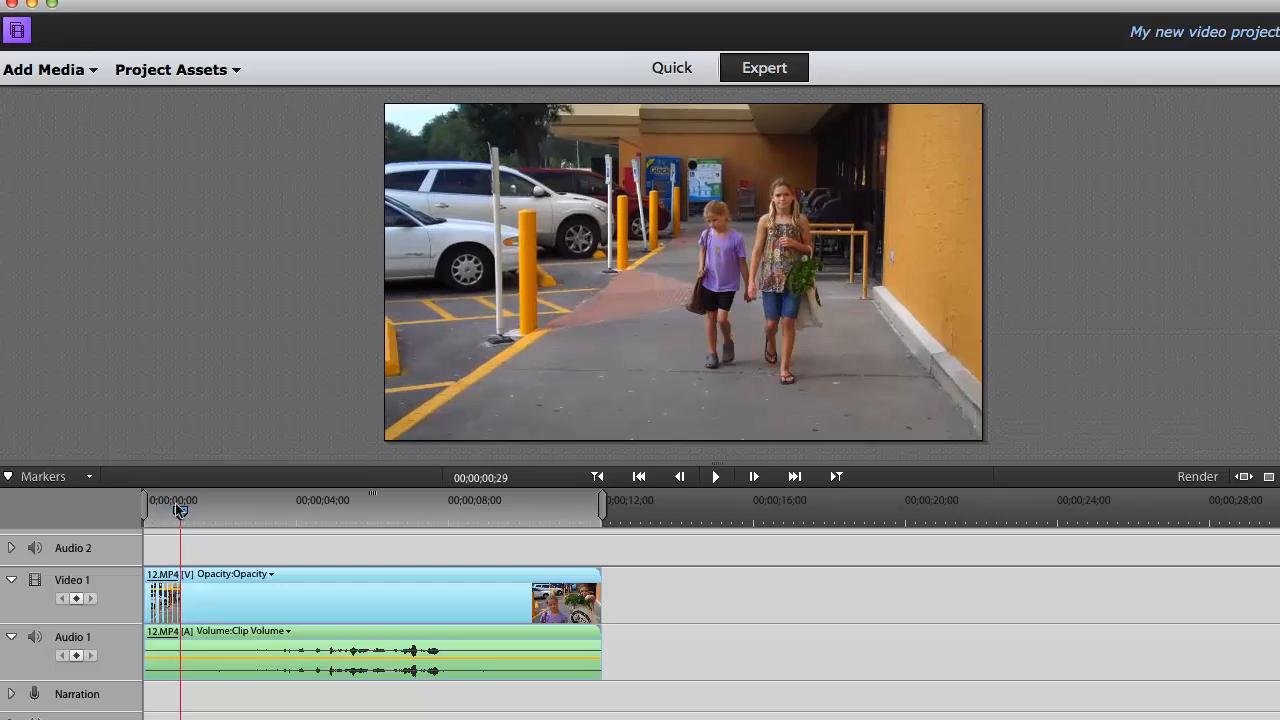
left_click_drag(175, 503, 221, 511)
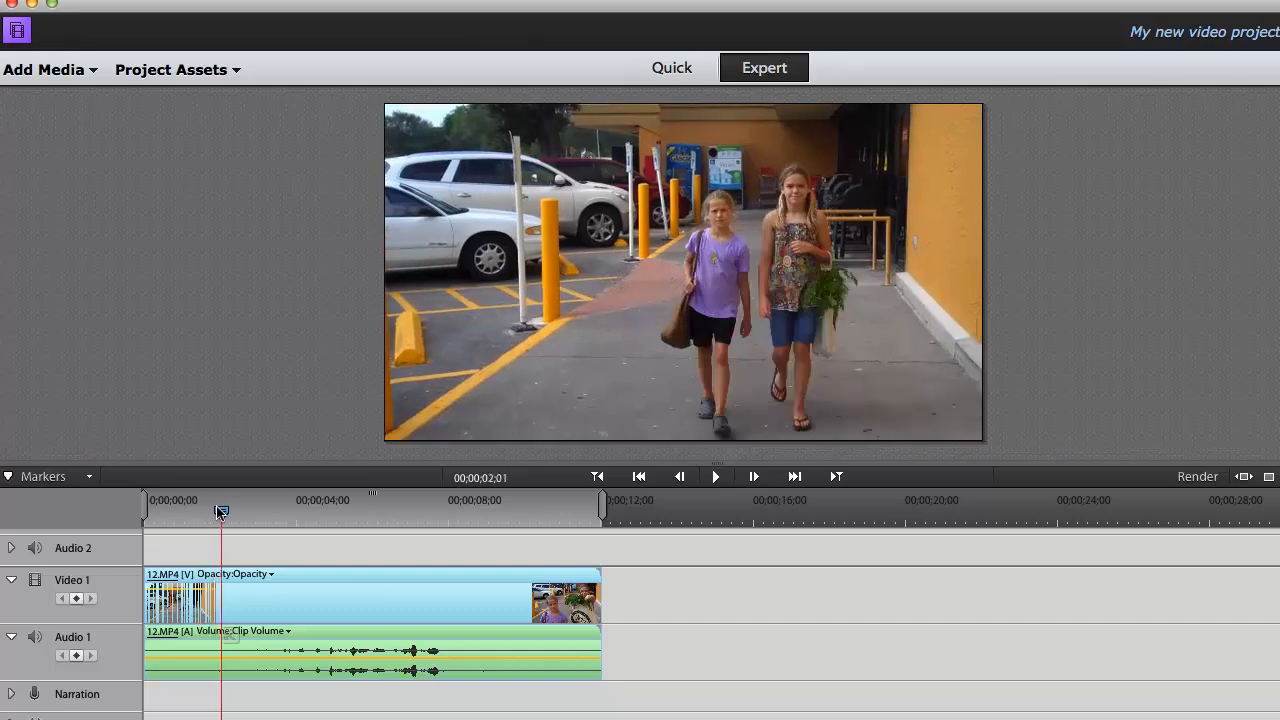
mouse_move(219, 508)
left_mouse_down()
mouse_move(173, 507)
mouse_move(225, 511)
left_mouse_up()
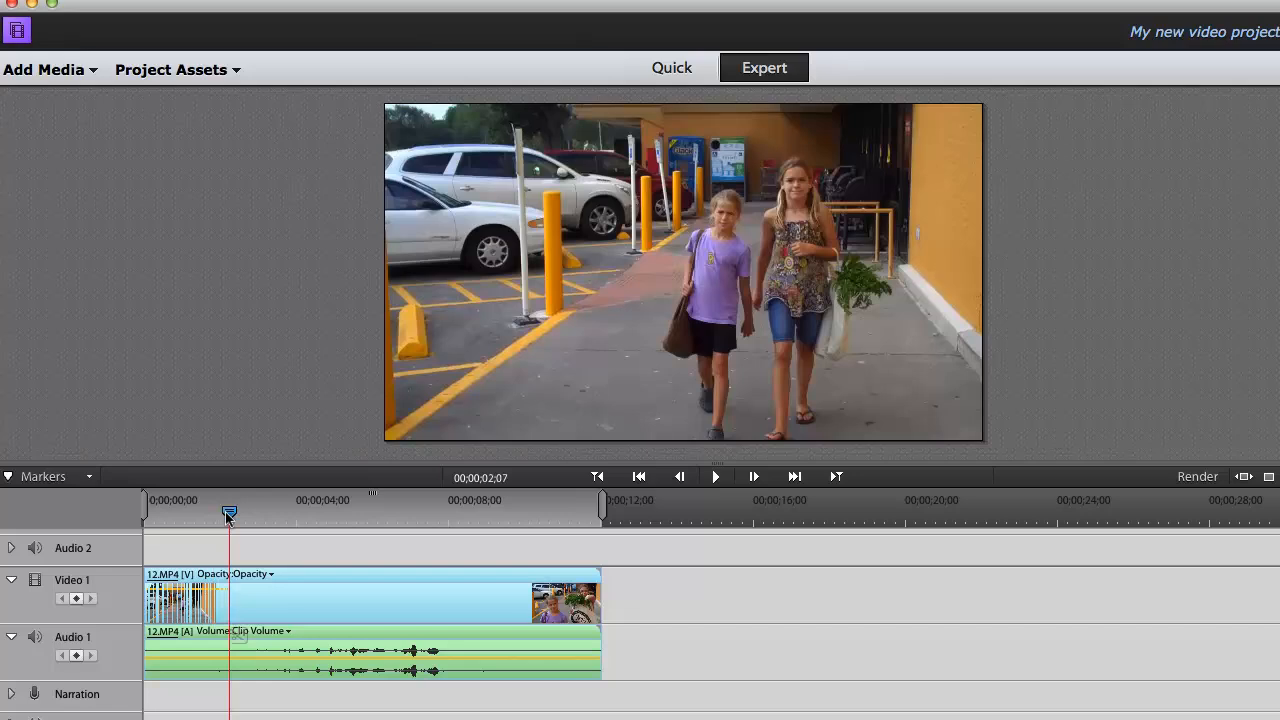
left_click(238, 636)
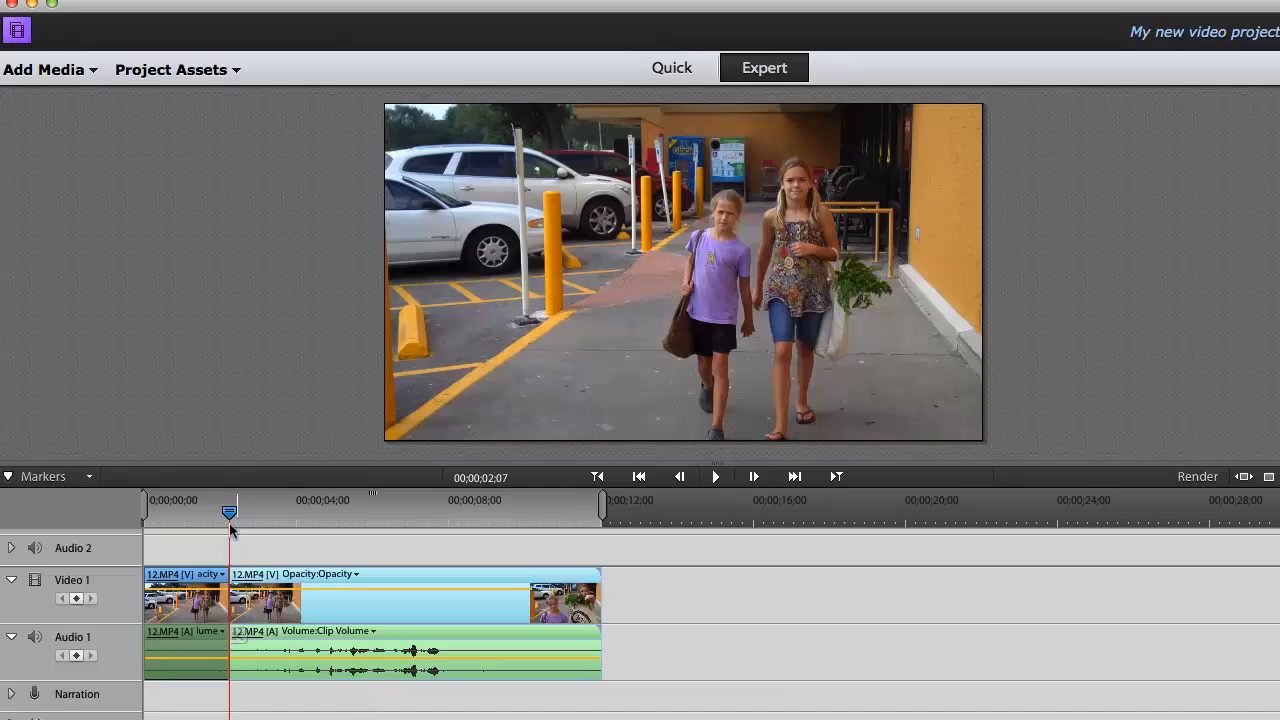
left_click_drag(229, 511, 192, 508)
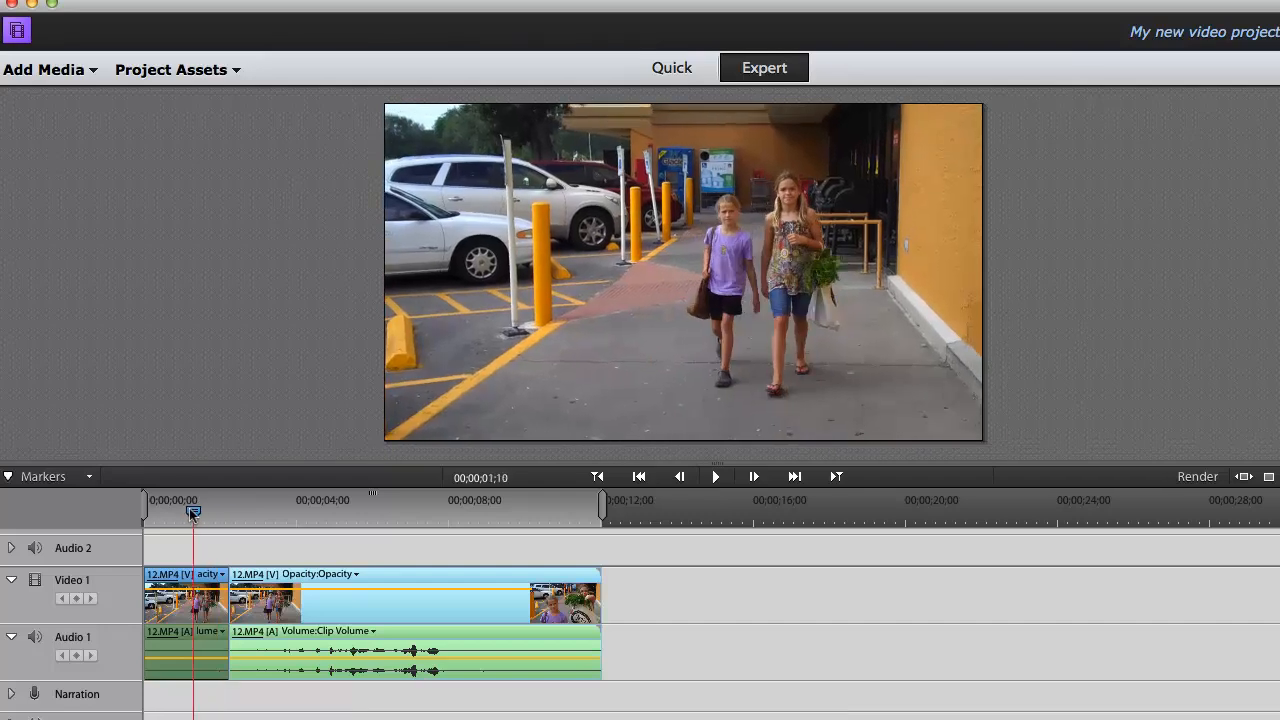
left_click(207, 600)
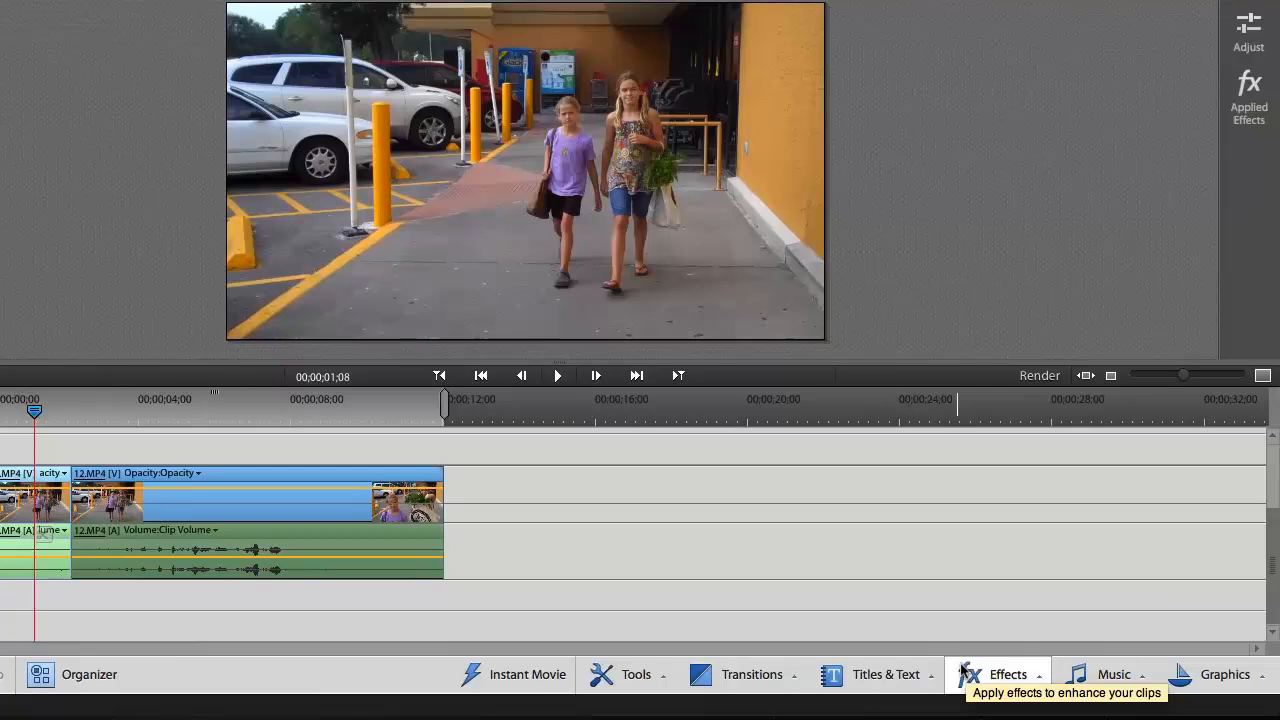
Step: Look through the Channel, Color Correction and Distort categories of the video effects
left_click(962, 672)
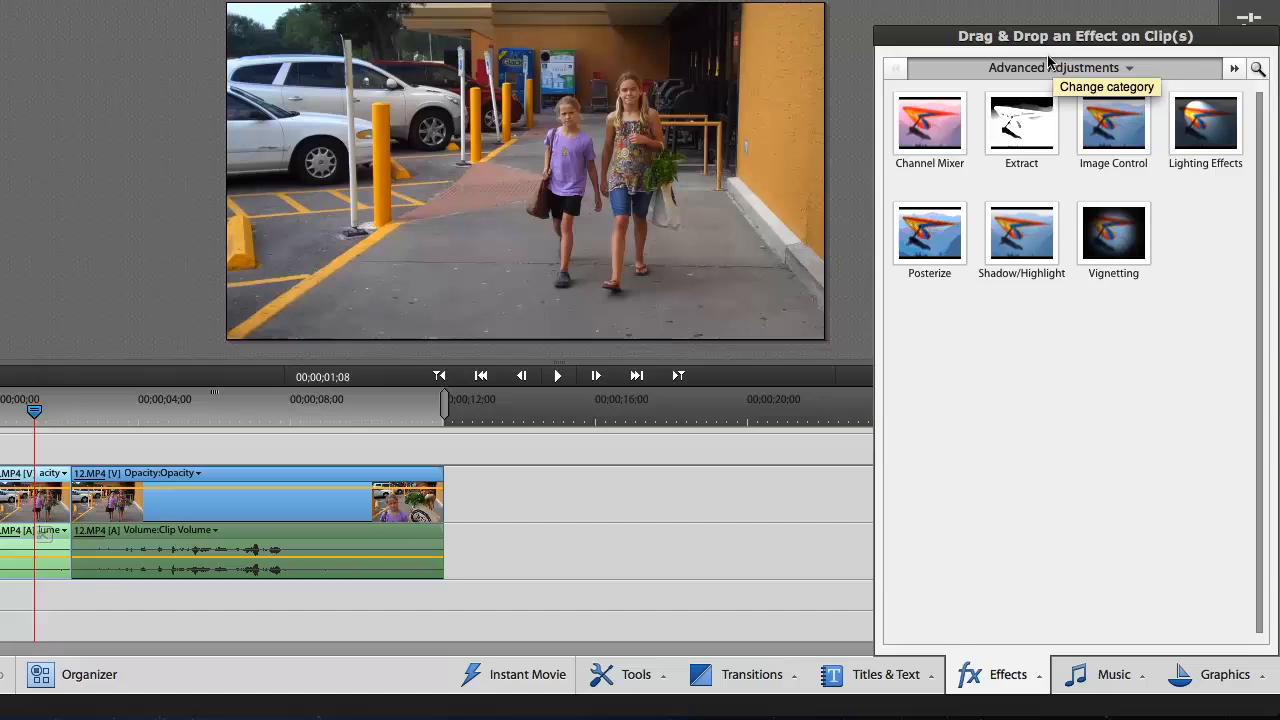
left_click(1050, 64)
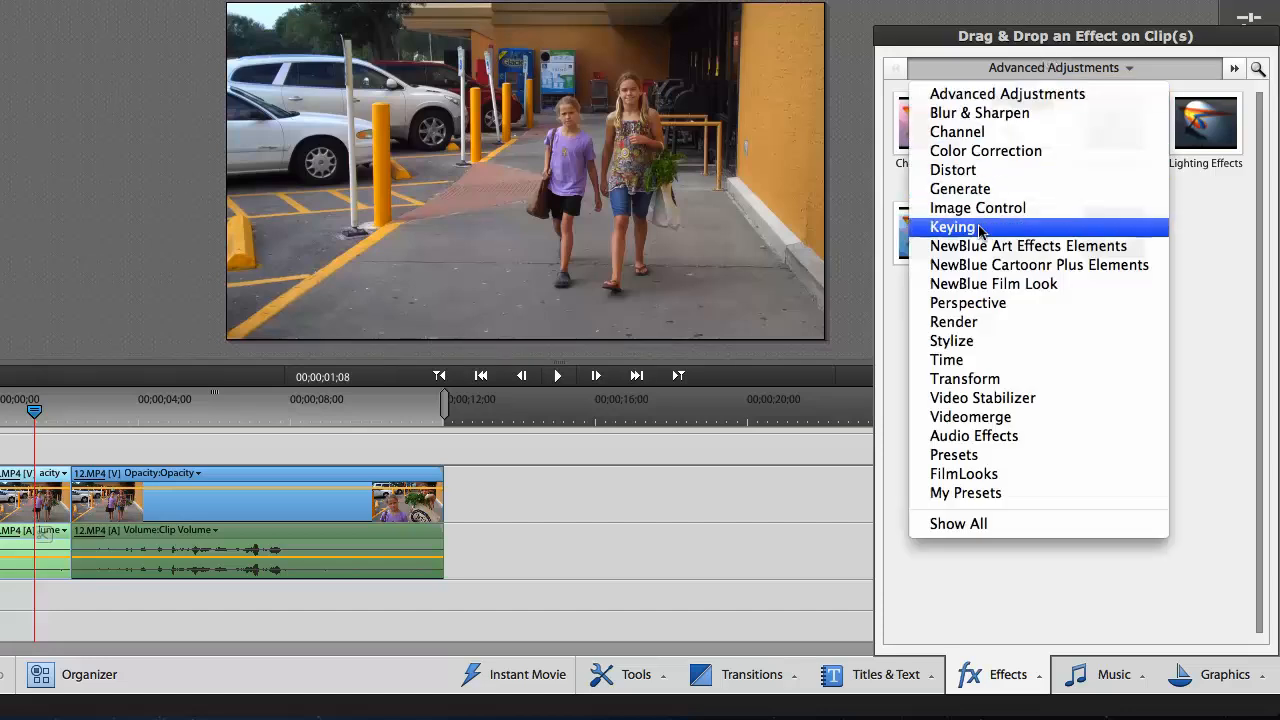
left_click(960, 133)
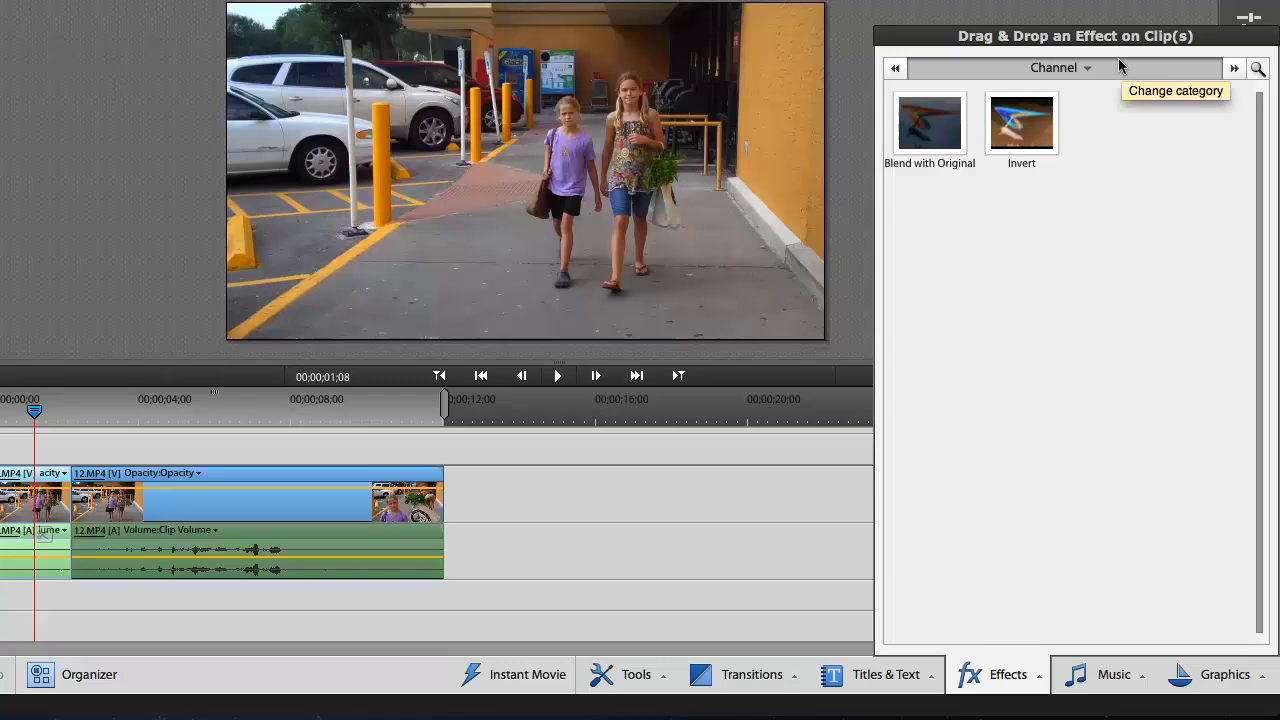
left_click(1226, 68)
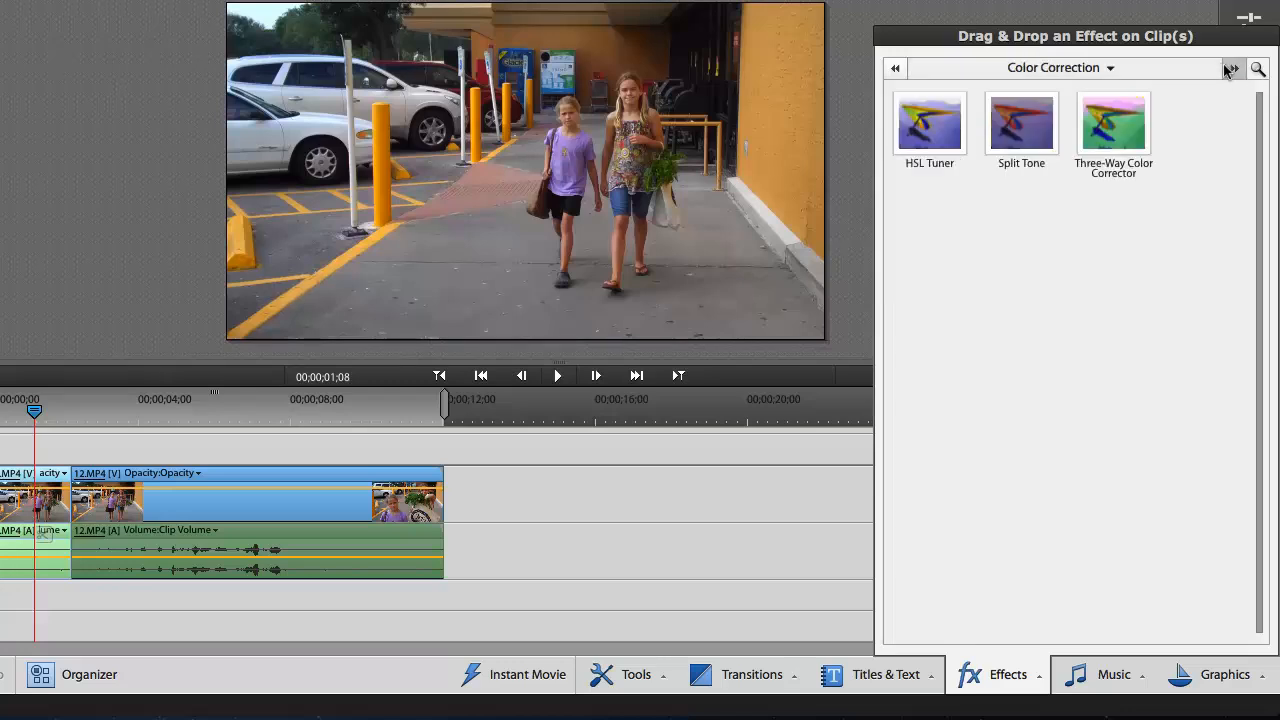
left_click(1224, 66)
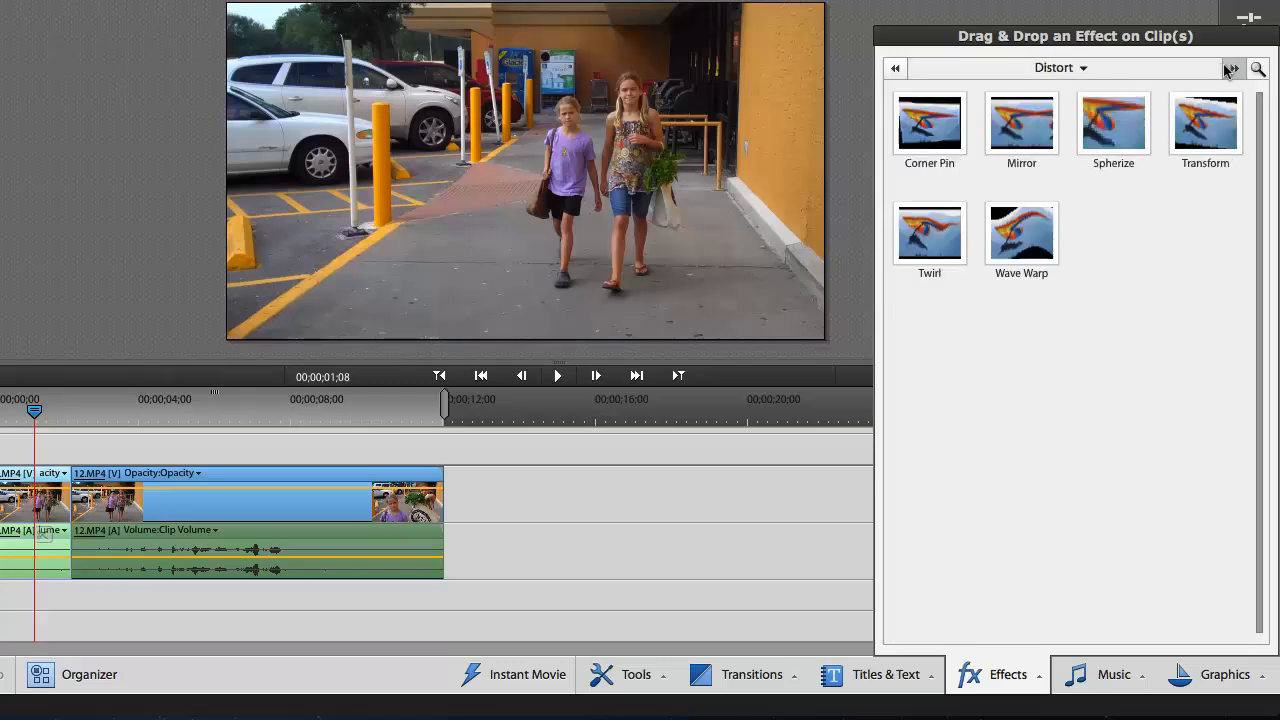
left_click(894, 68)
left_click(893, 67)
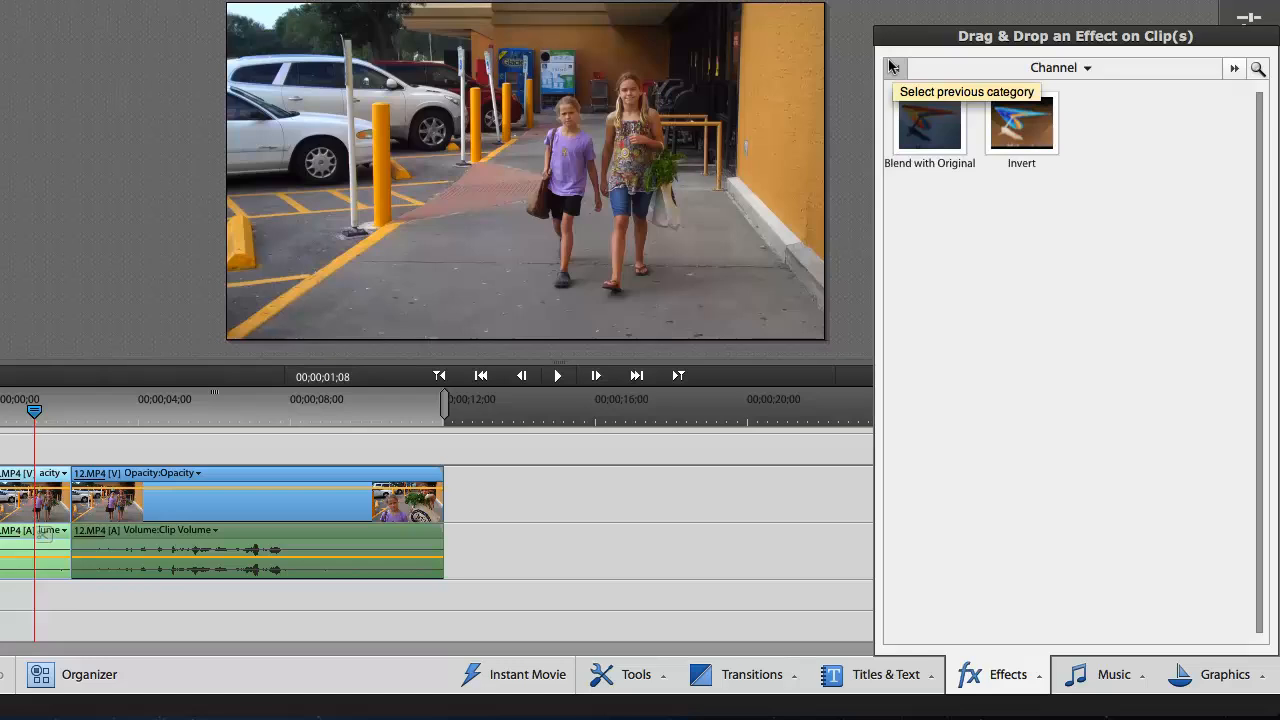
Step: Search all effects for "cross", shorten the search to "cr", and clear it
left_click(1257, 68)
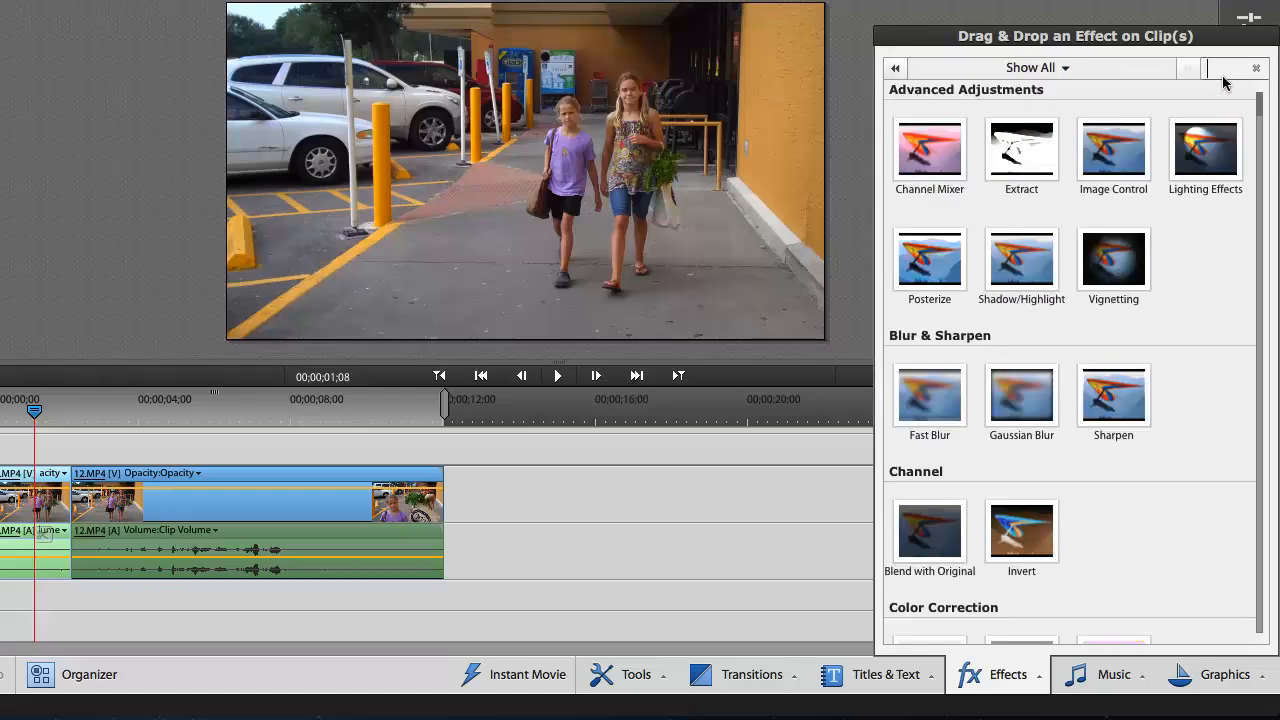
type("cross")
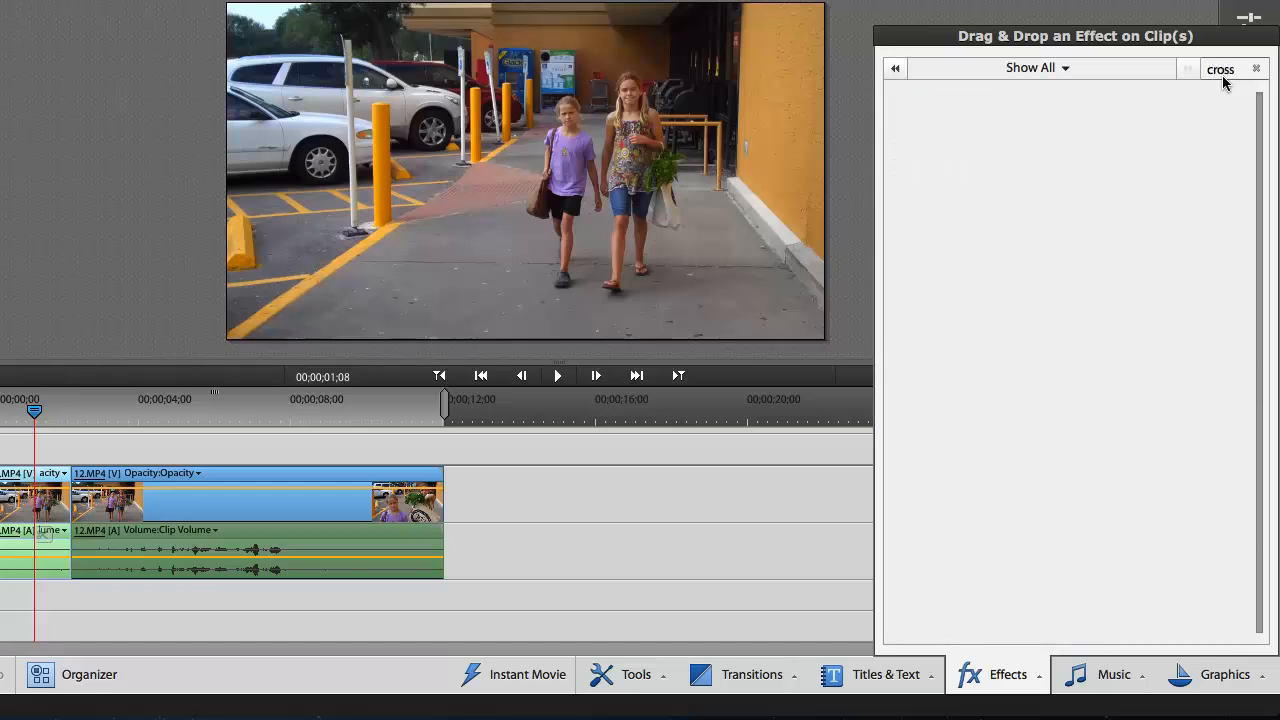
key("BackSpace")
key("BackSpace")
key("BackSpace")
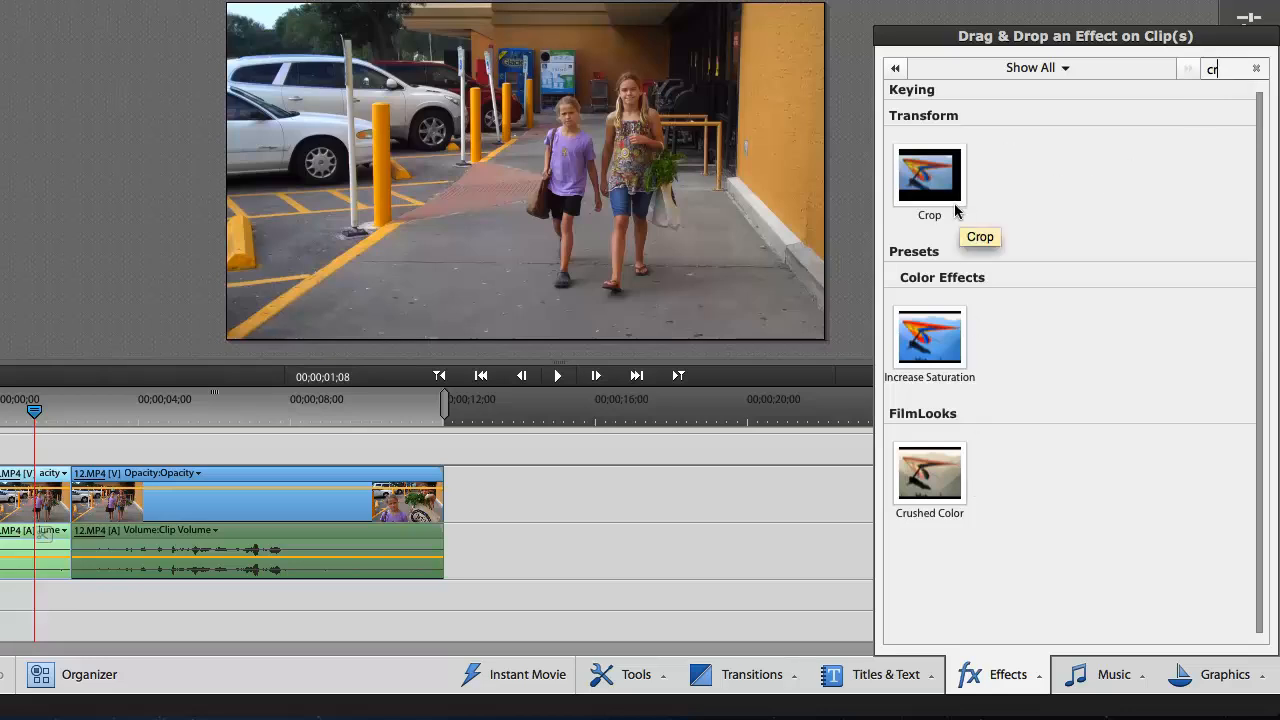
key("BackSpace")
key("BackSpace")
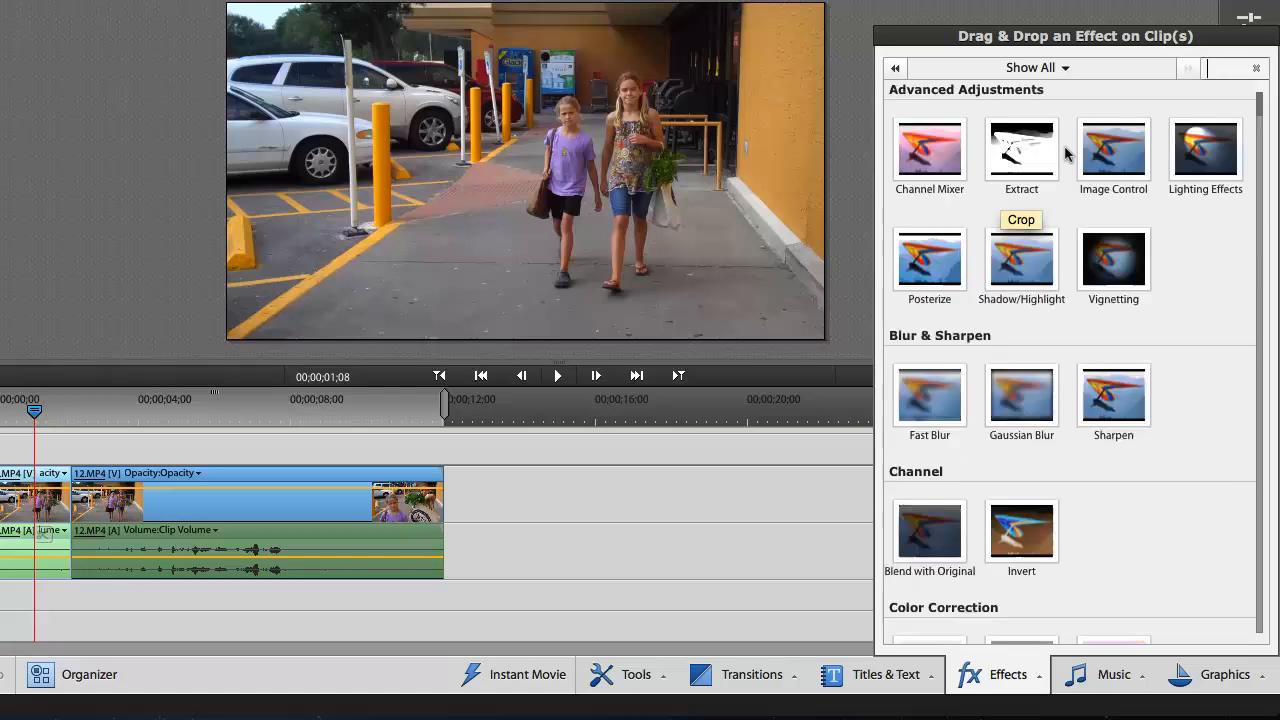
Step: Apply the Line Drawing effect from NewBlue Art Effects Elements to the first clip segment and play it back across the cut
left_click(1048, 66)
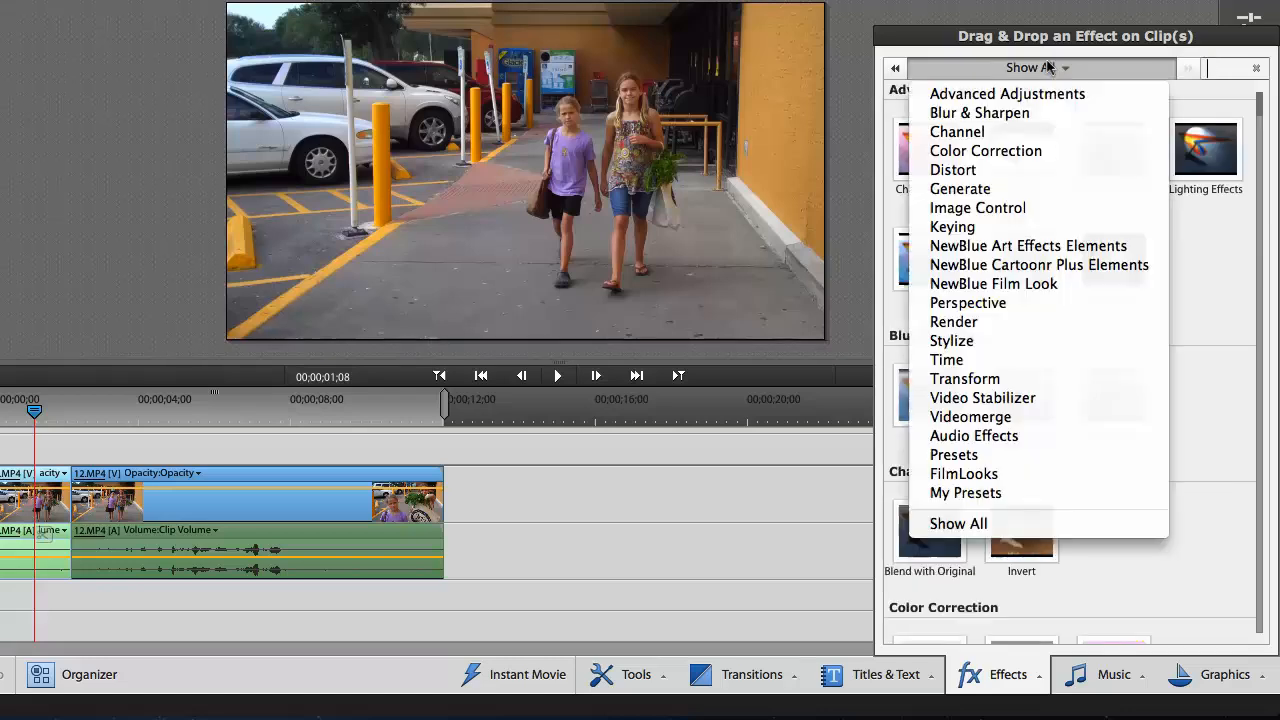
left_click(990, 245)
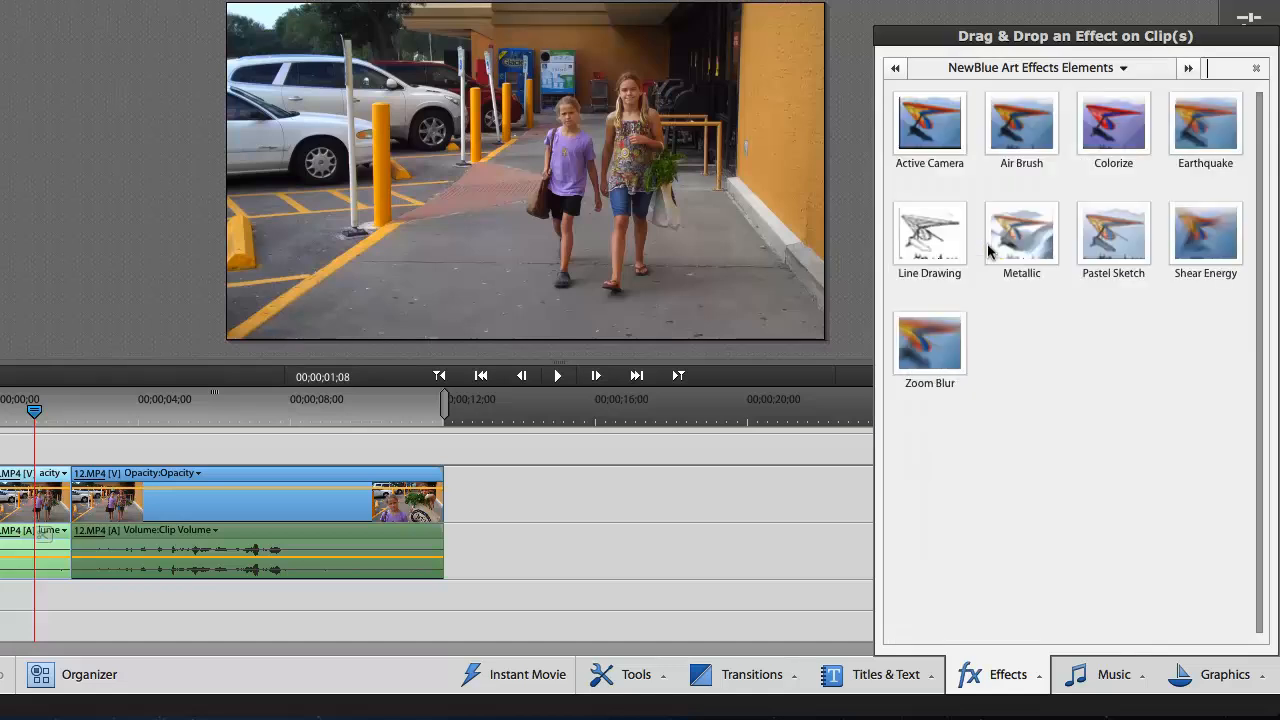
left_click(915, 238)
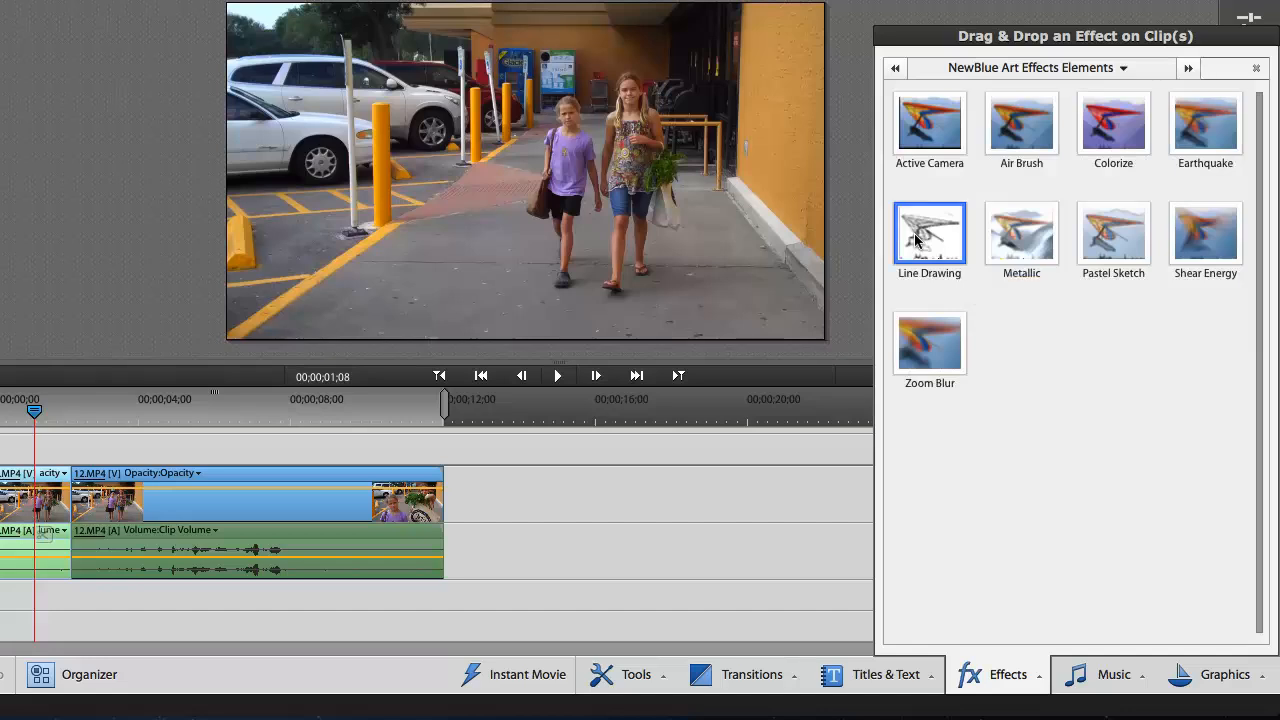
mouse_move(915, 238)
left_mouse_down()
mouse_move(474, 320)
mouse_move(110, 497)
mouse_move(35, 495)
left_mouse_up()
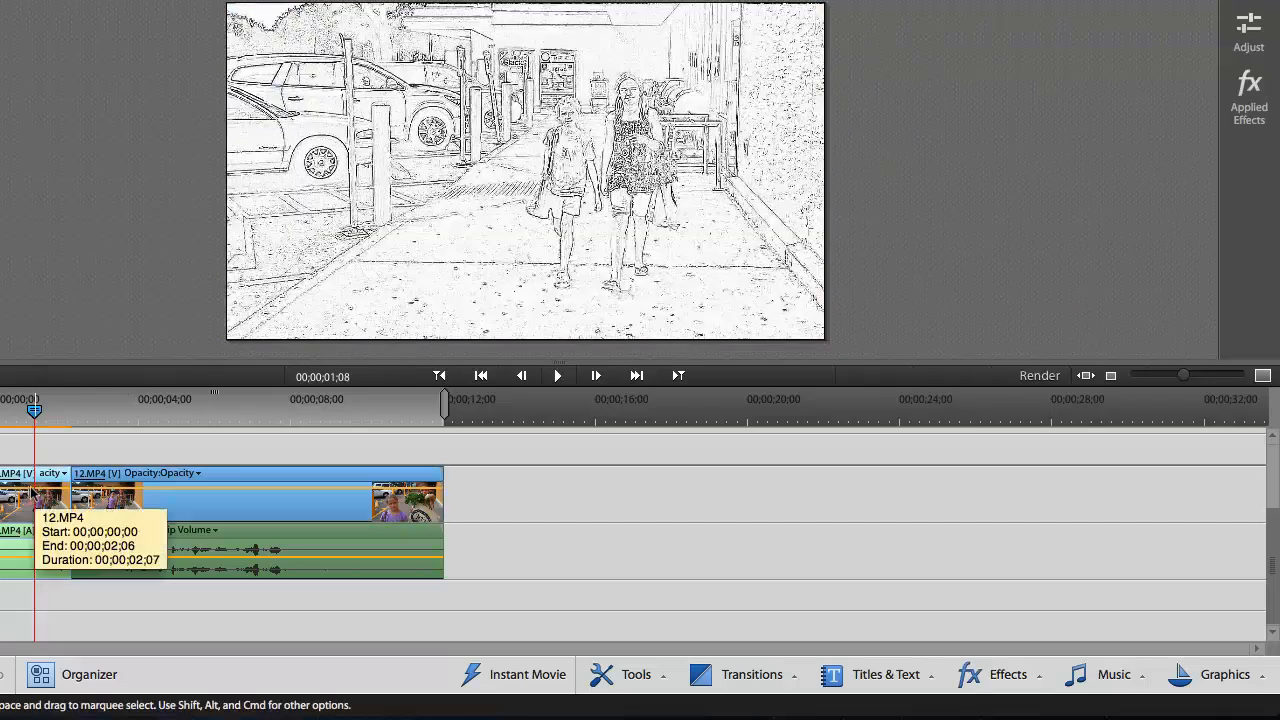
left_click(557, 375)
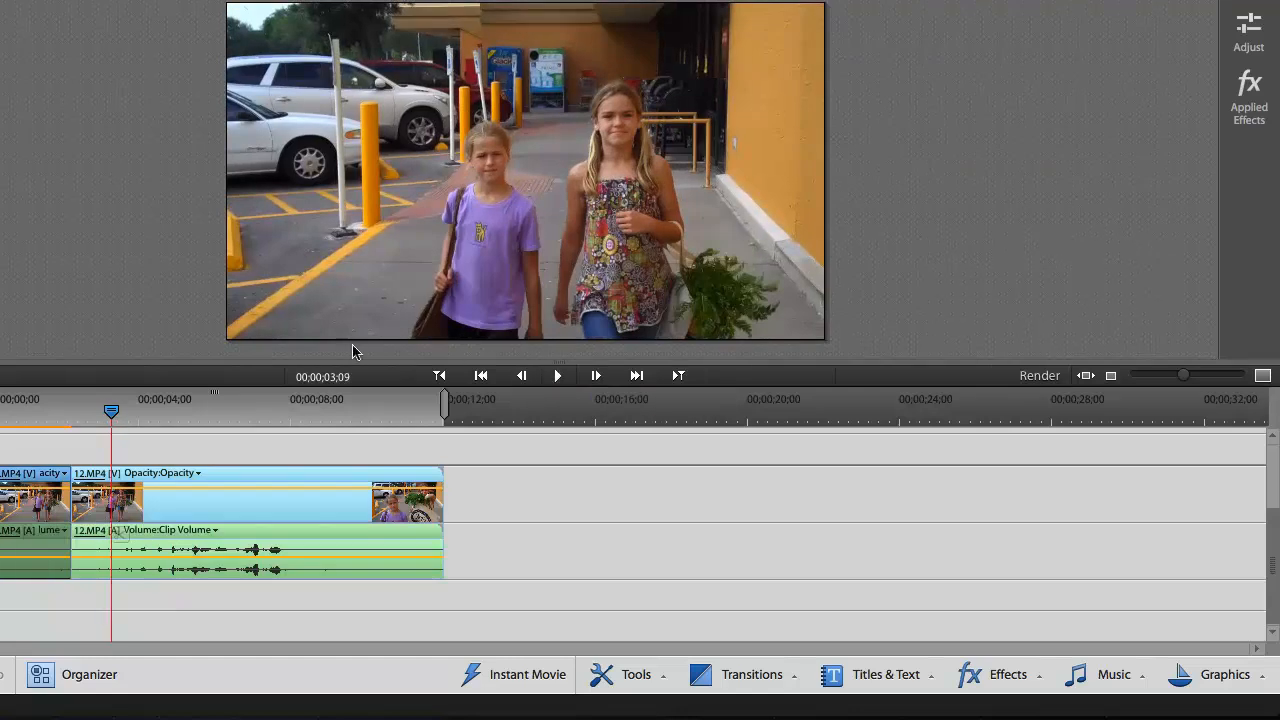
left_click_drag(107, 408, 36, 407)
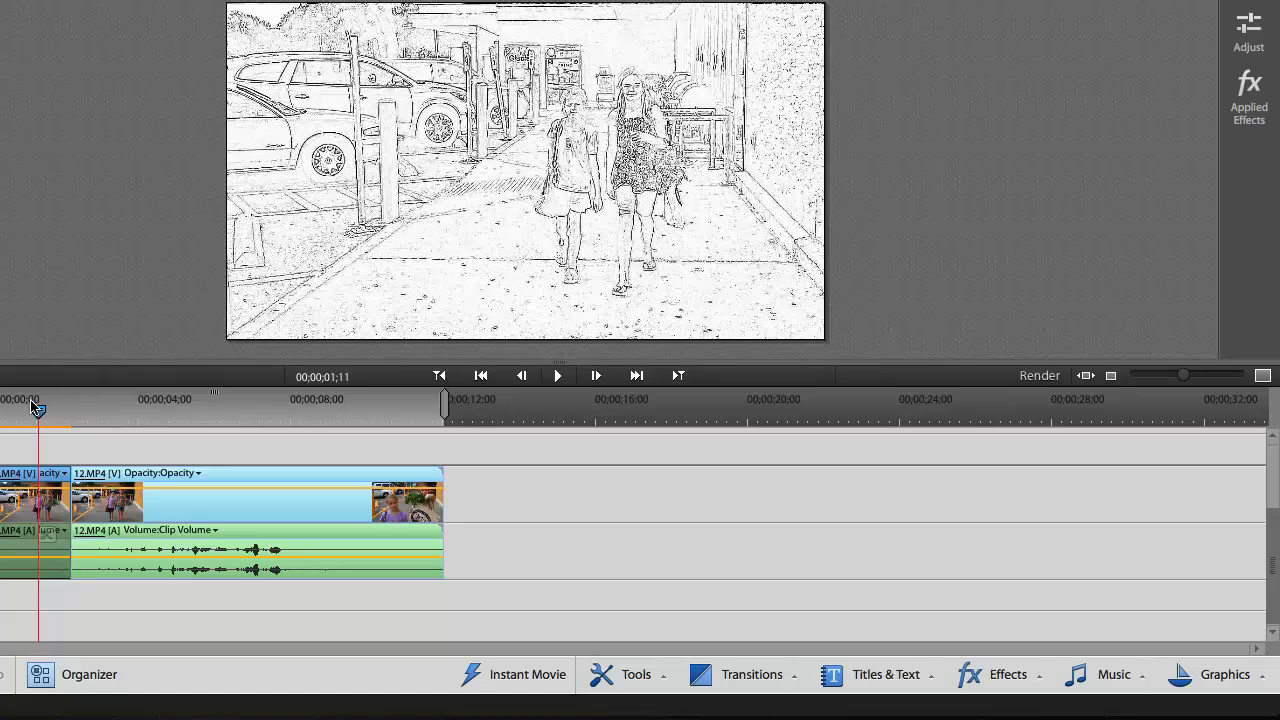
Step: Add a Cross Dissolve from the Dissolve transitions at the cut between the two clip segments on Video 1
left_click(724, 675)
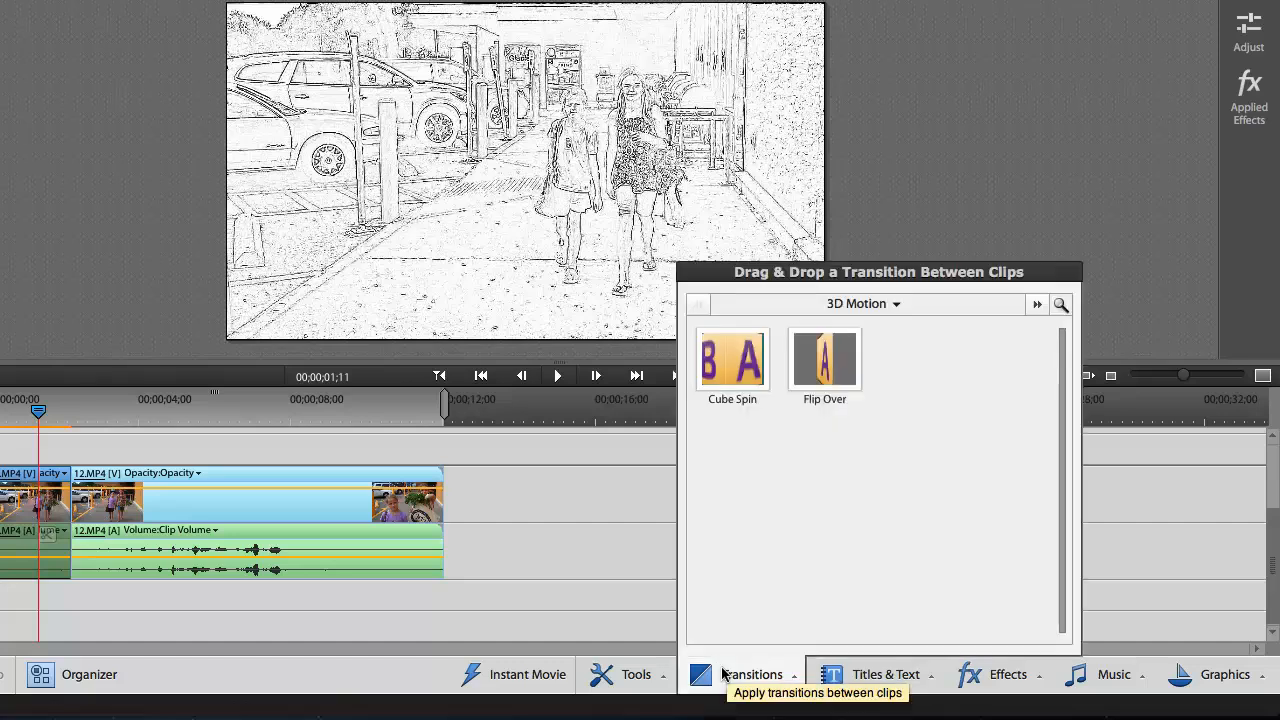
left_click(880, 300)
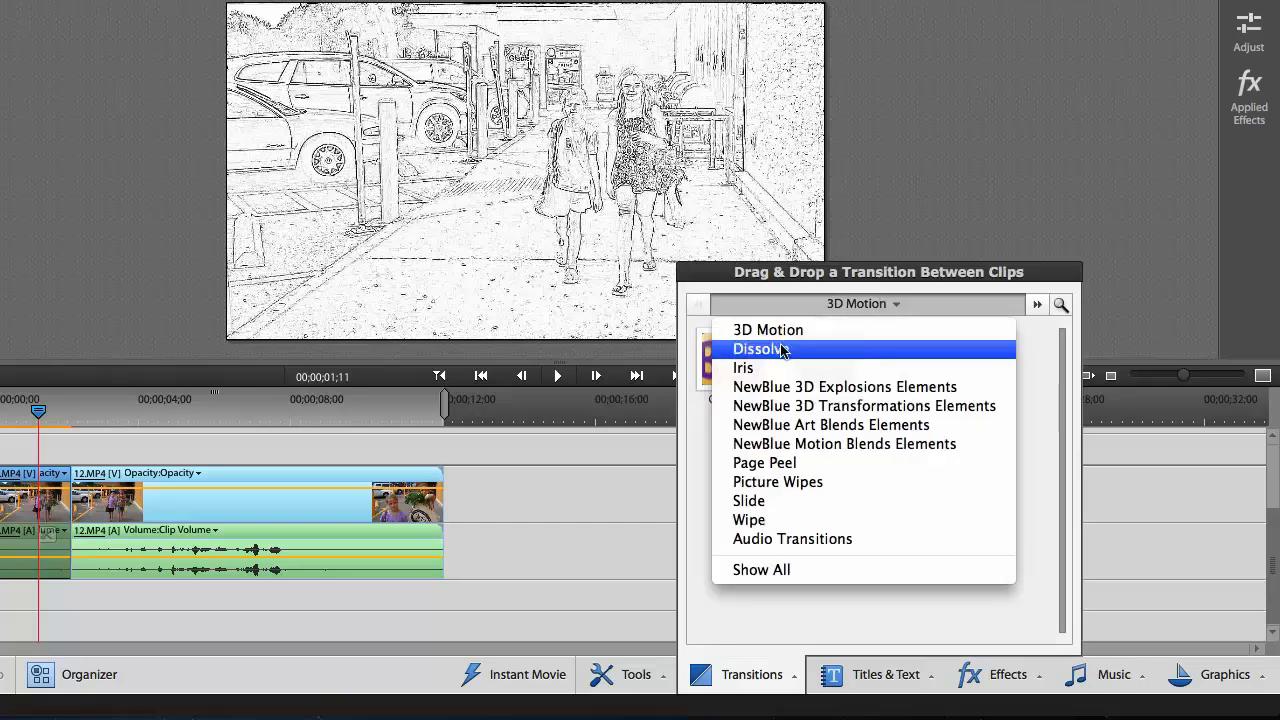
left_click(783, 349)
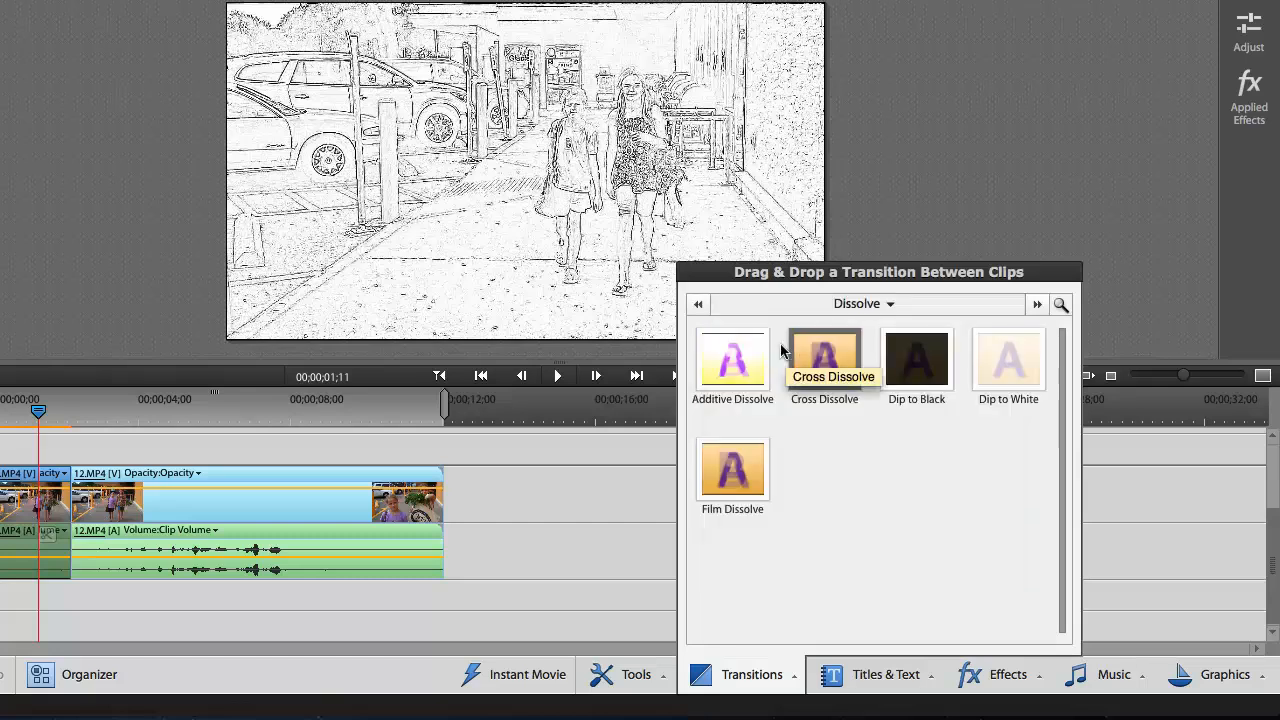
left_click_drag(800, 358, 74, 490)
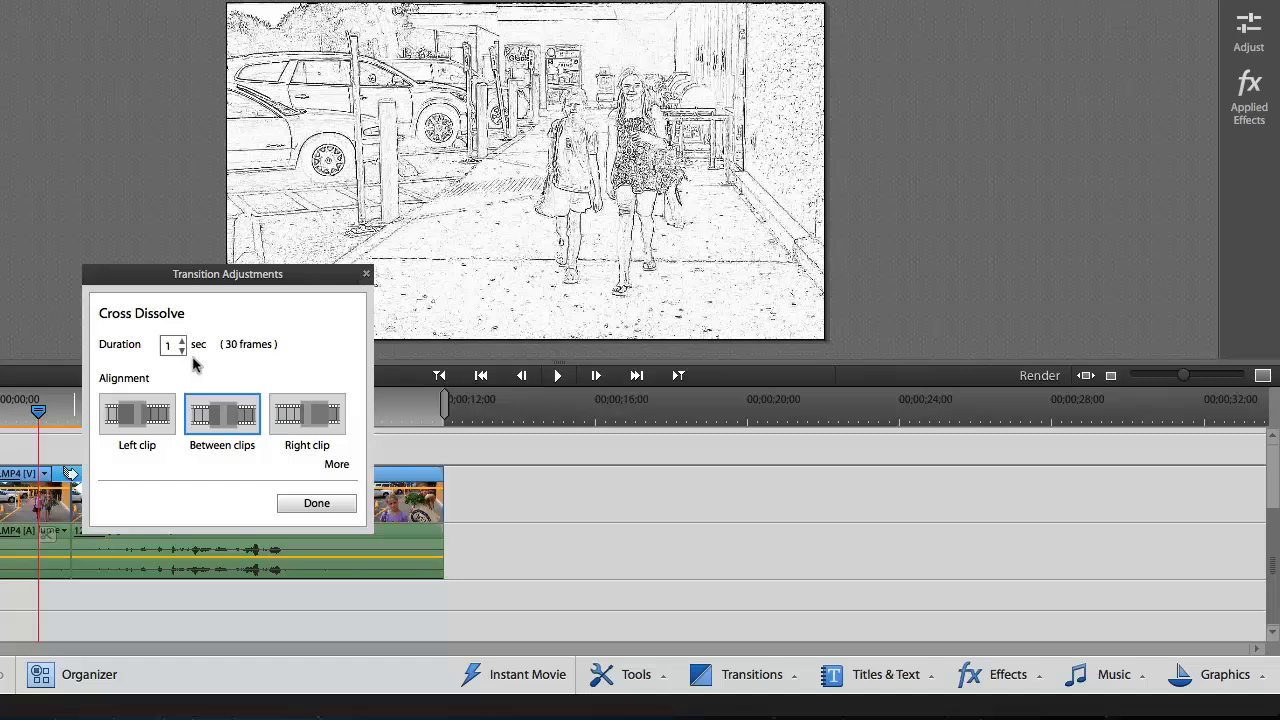
Step: Accept the Cross Dissolve with a 1-second duration aligned between the clips and play back the transition
left_click(286, 504)
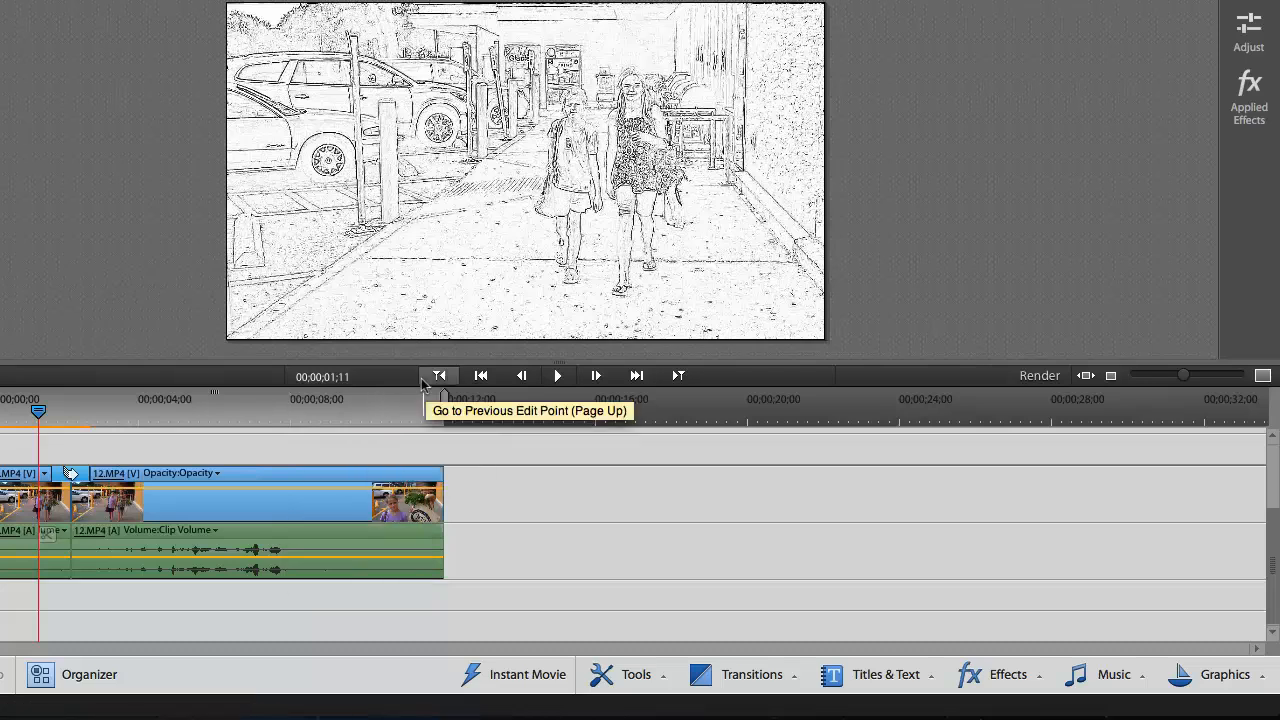
left_click(556, 375)
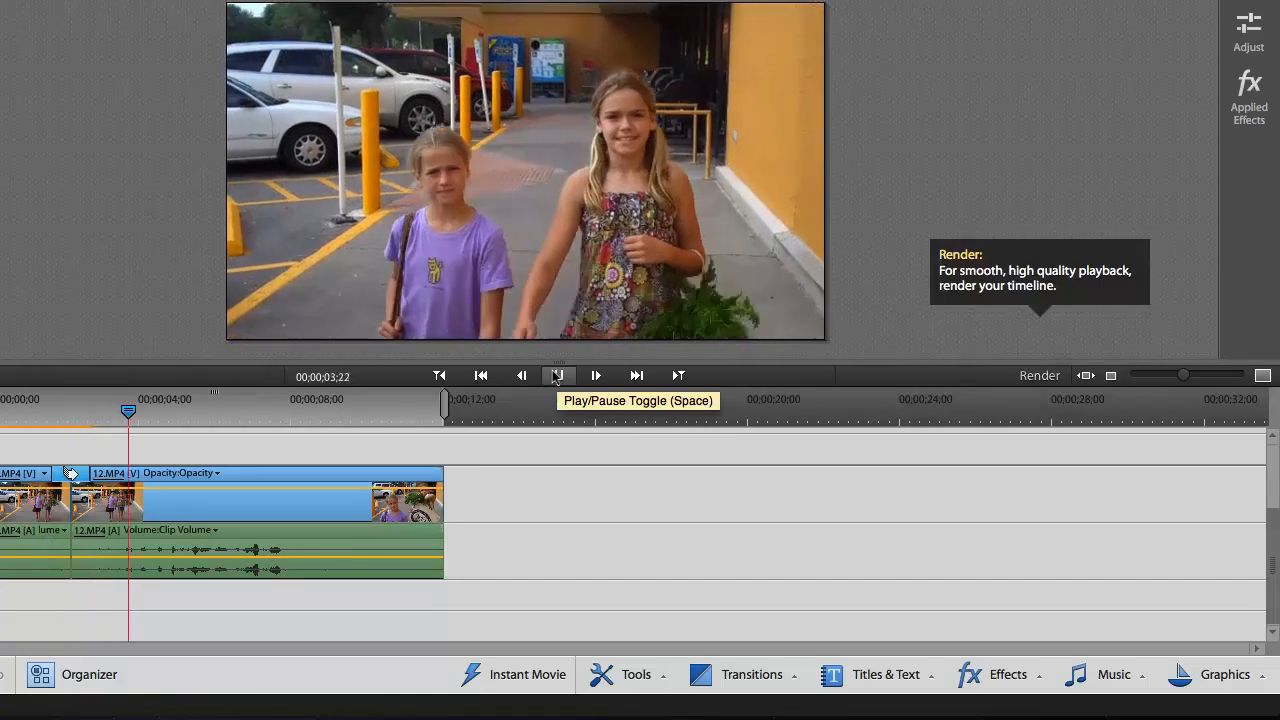
left_click(556, 375)
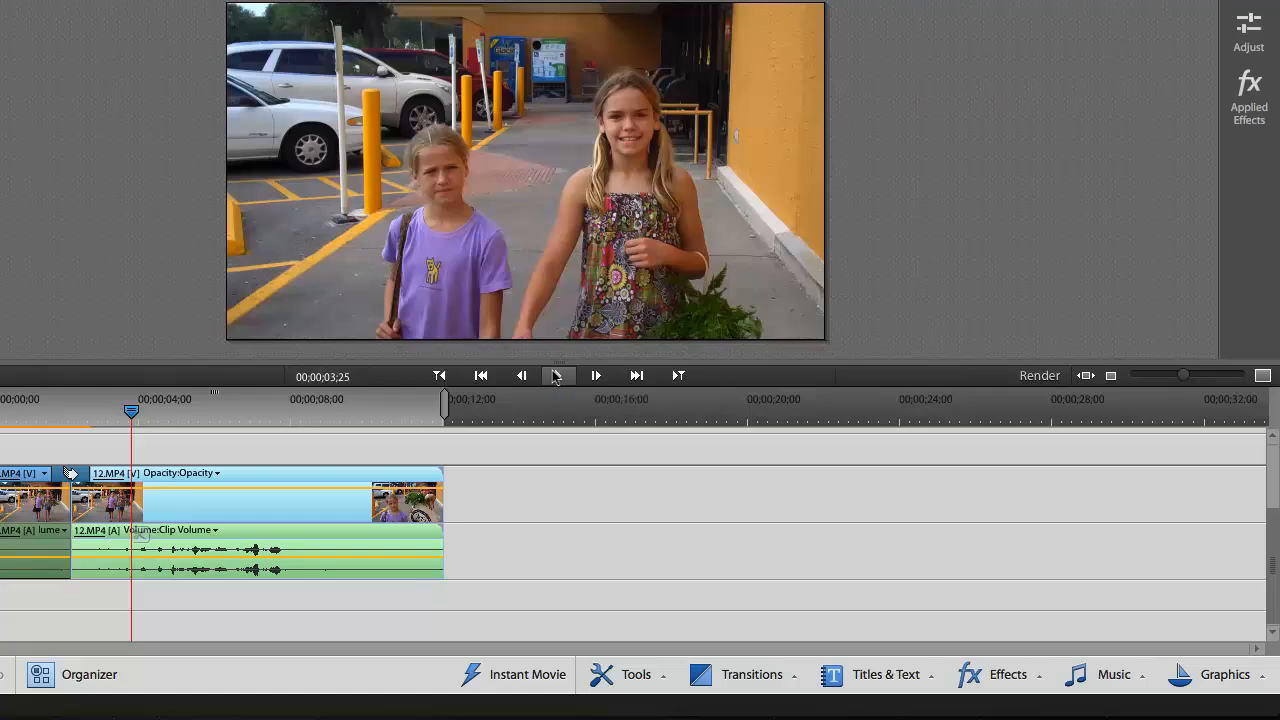
Step: Park the playhead in the first clip segment at 00;00;01;07 and raise its Line Drawing effect's density to 72.65
left_click_drag(131, 411, 28, 404)
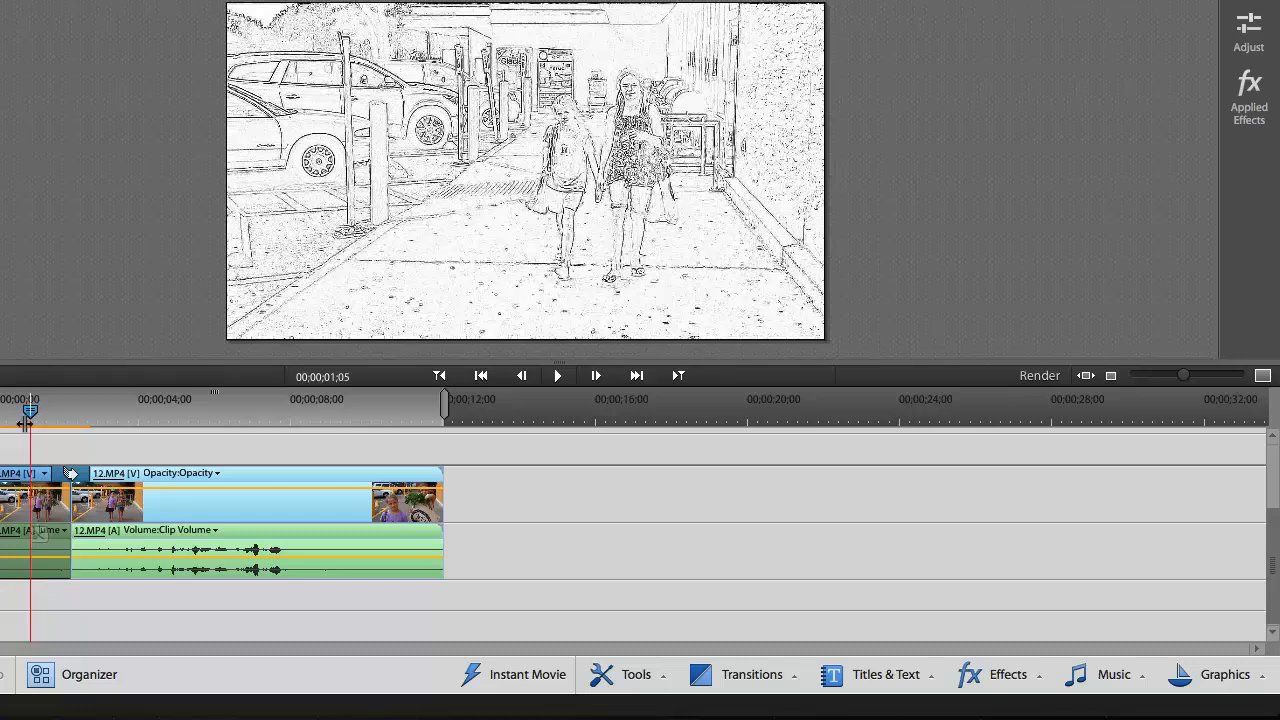
mouse_move(30, 405)
left_mouse_down()
mouse_move(110, 405)
mouse_move(33, 406)
left_mouse_up()
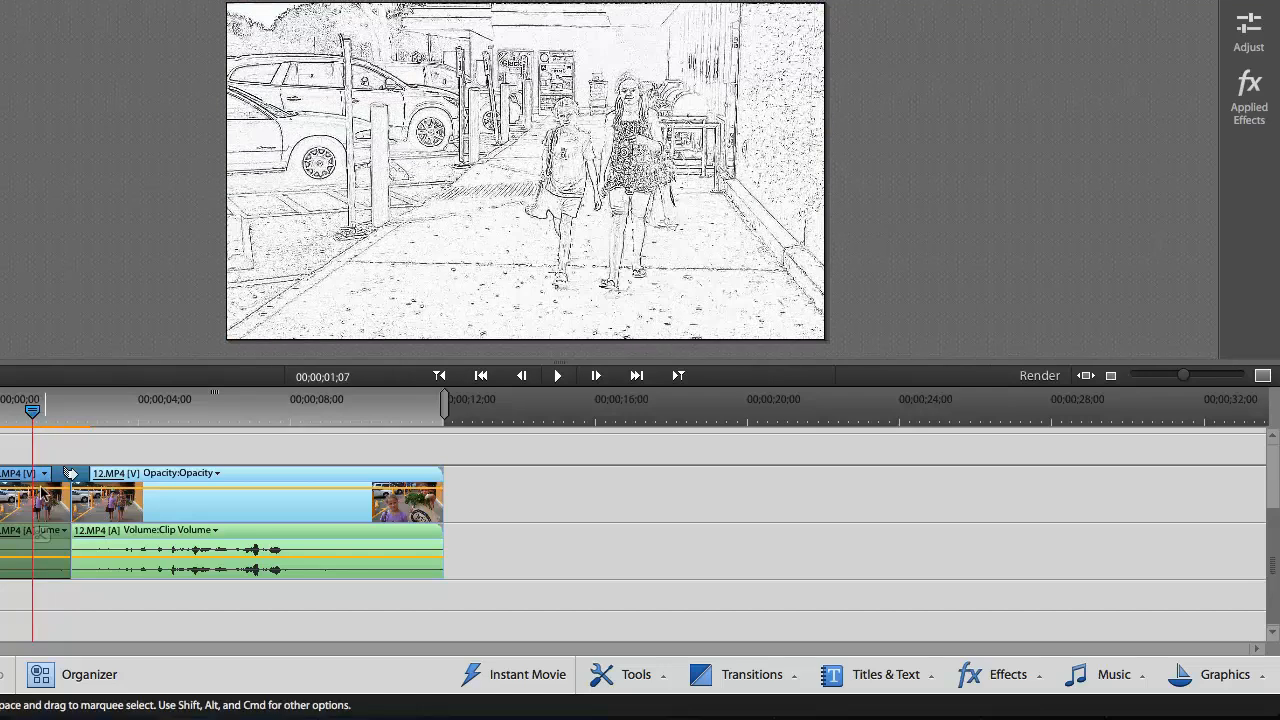
left_click(1238, 88)
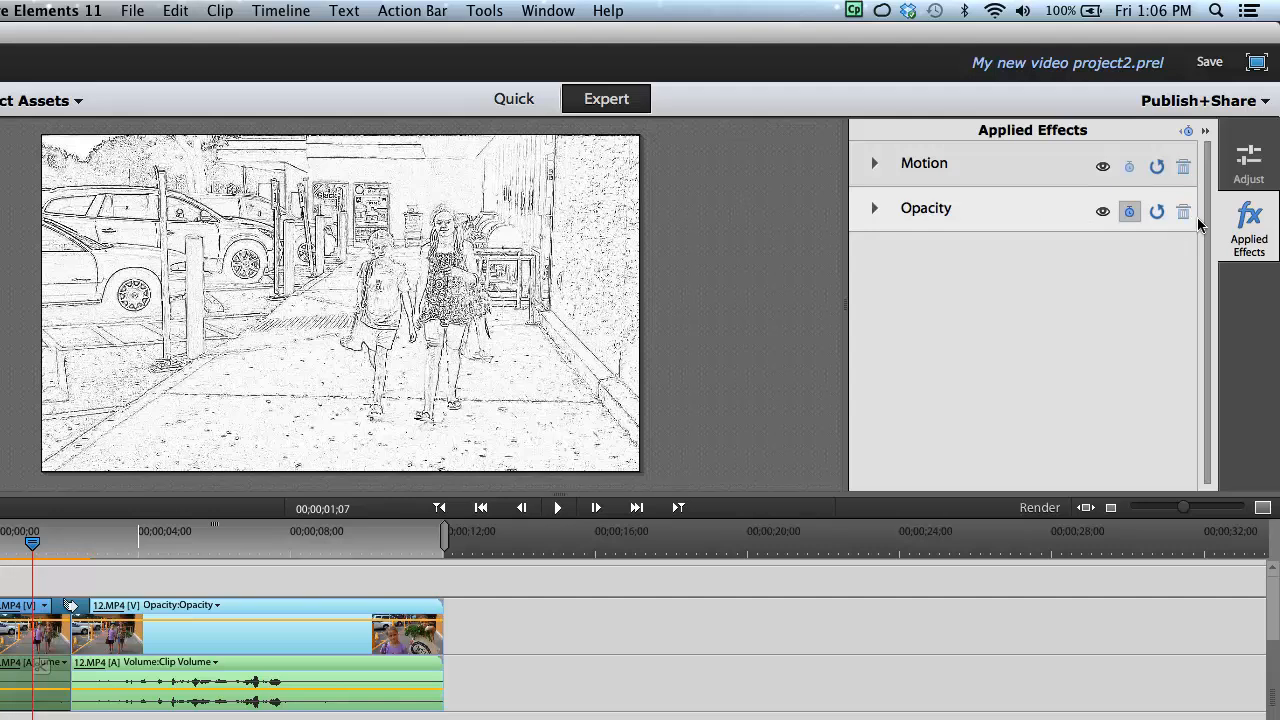
left_click(1240, 235)
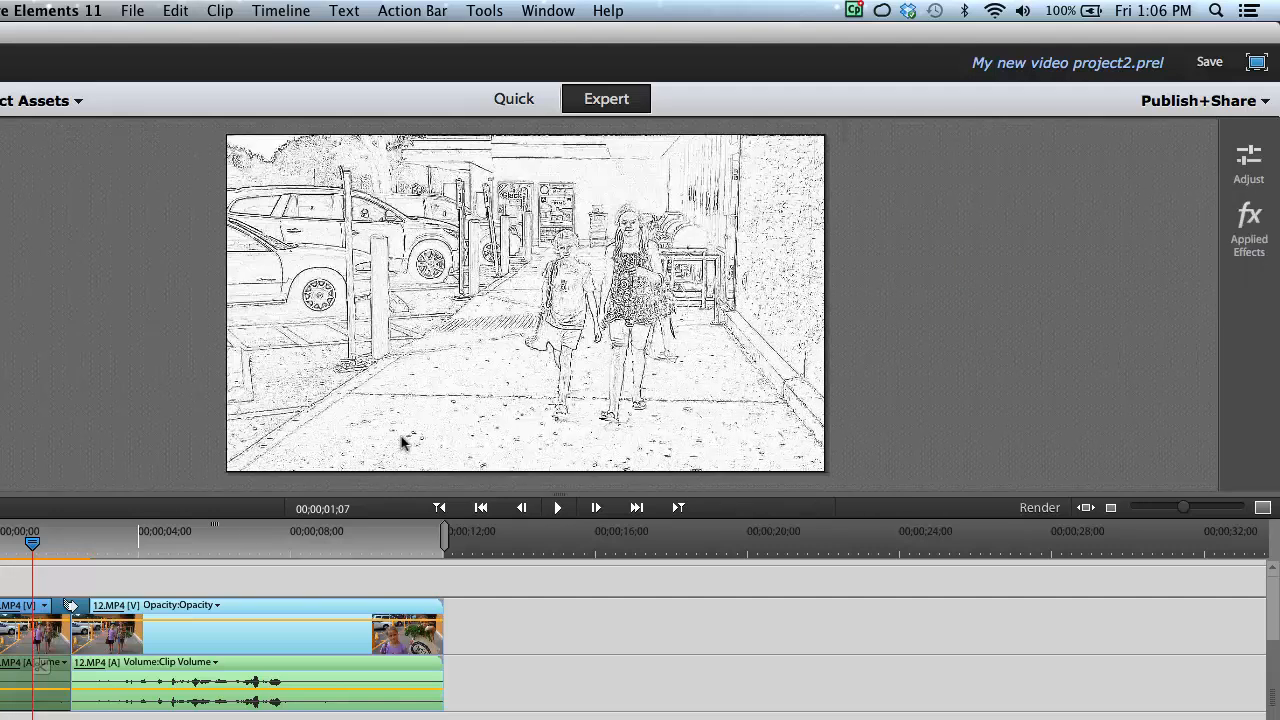
left_click(48, 640)
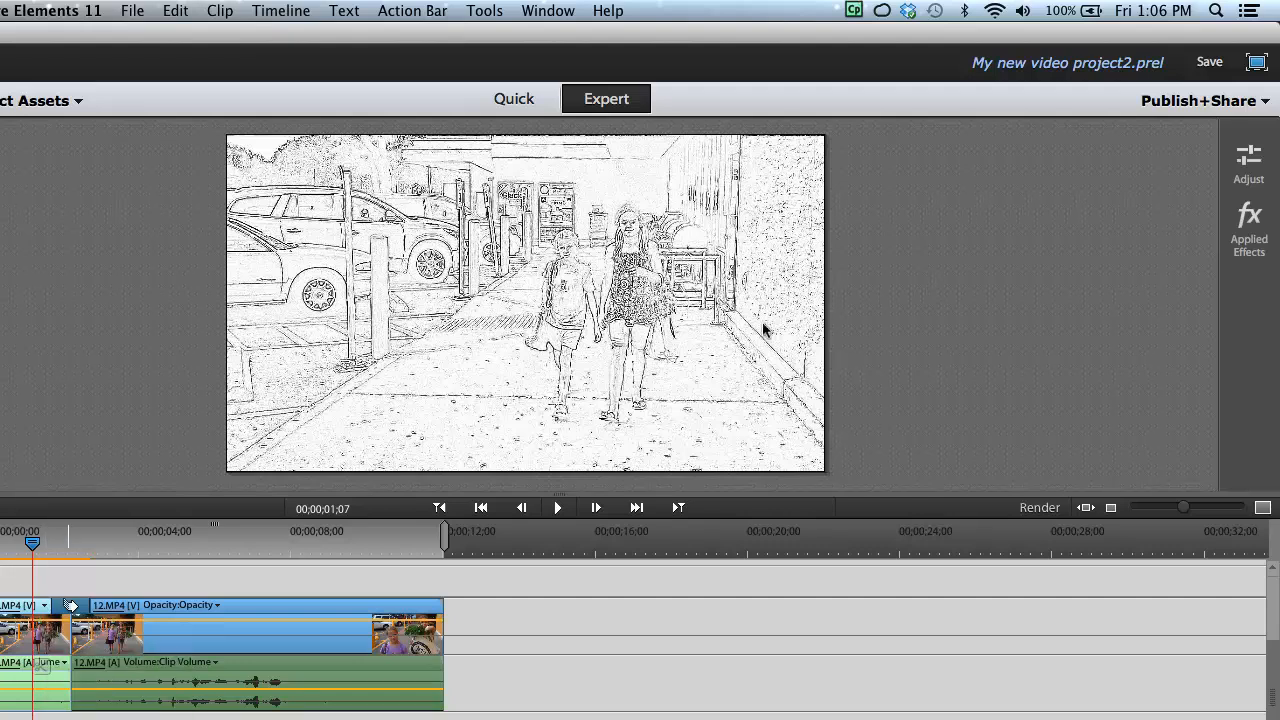
left_click(1249, 226)
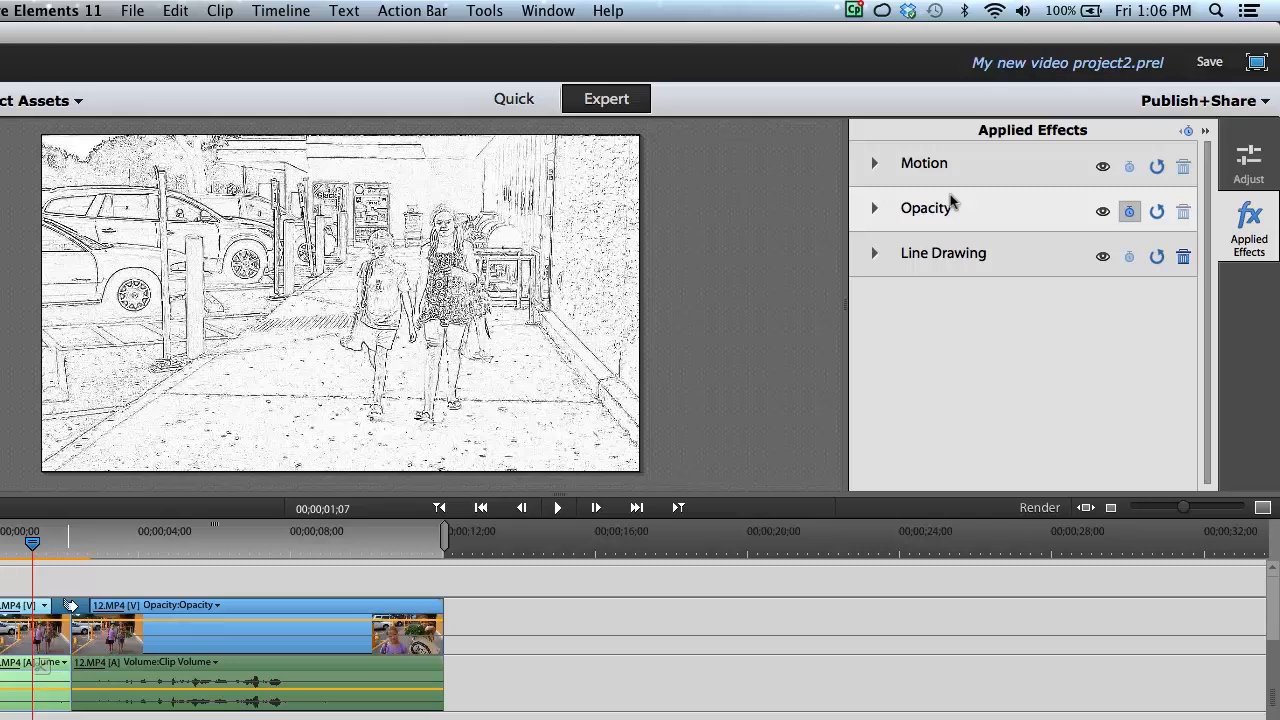
left_click(870, 252)
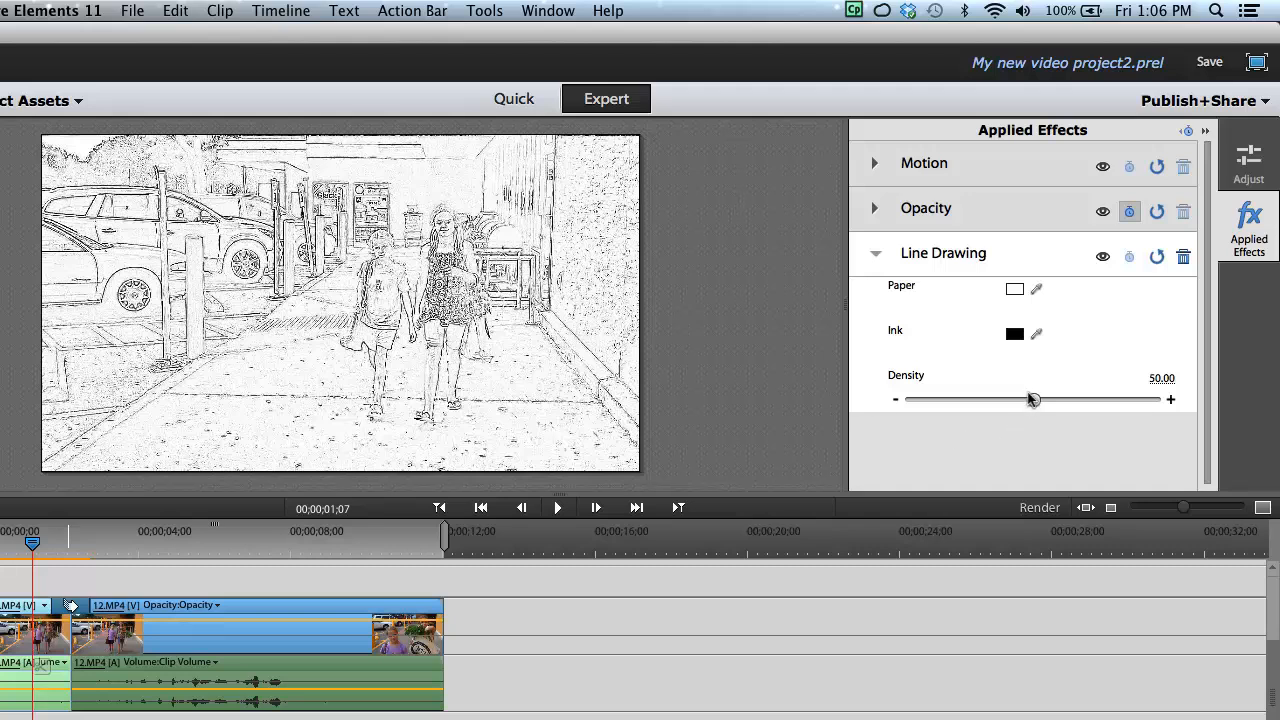
left_click_drag(1033, 399, 1088, 400)
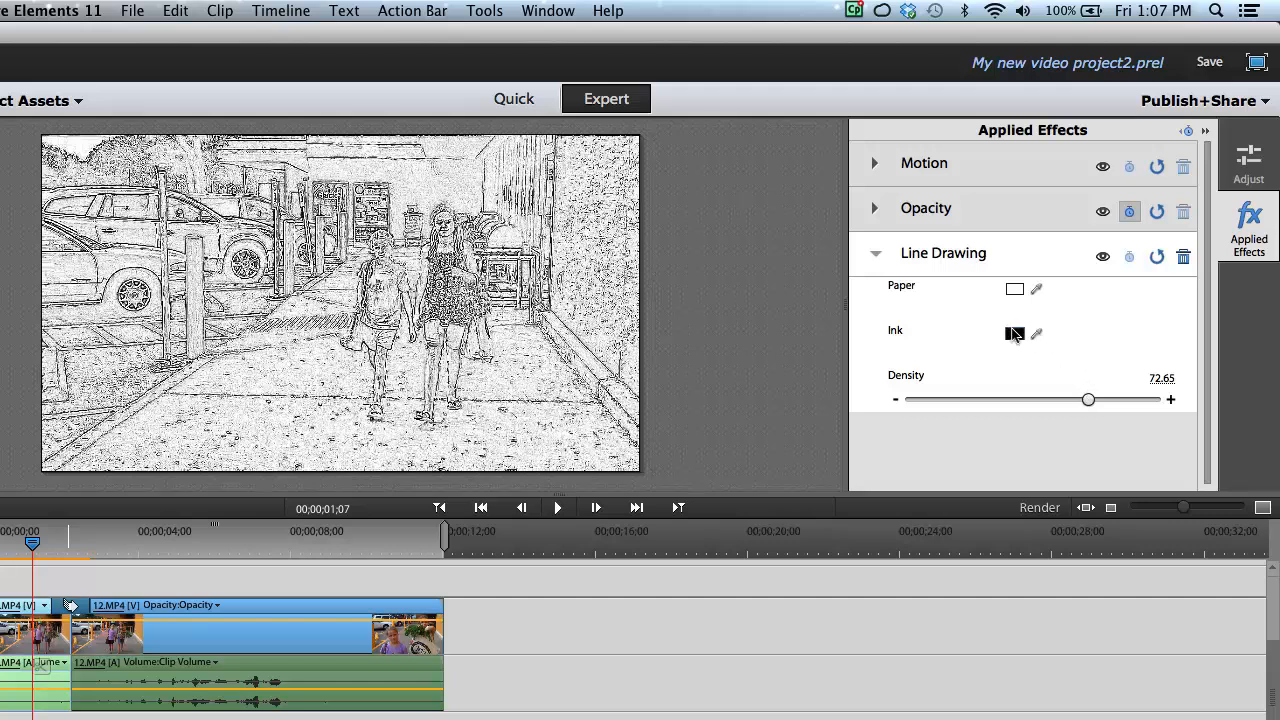
Step: Change the Line Drawing effect's ink to a dark green with a hue of 107° and close the effect settings
left_click(1015, 335)
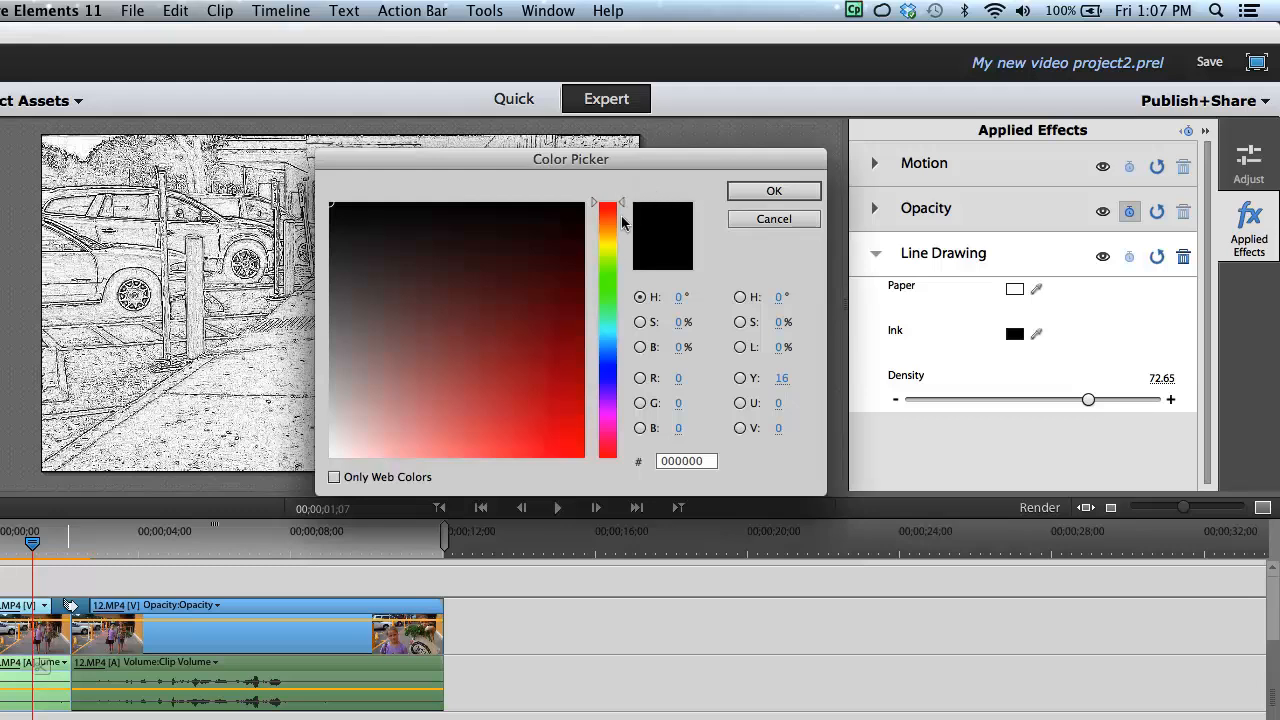
left_click(605, 278)
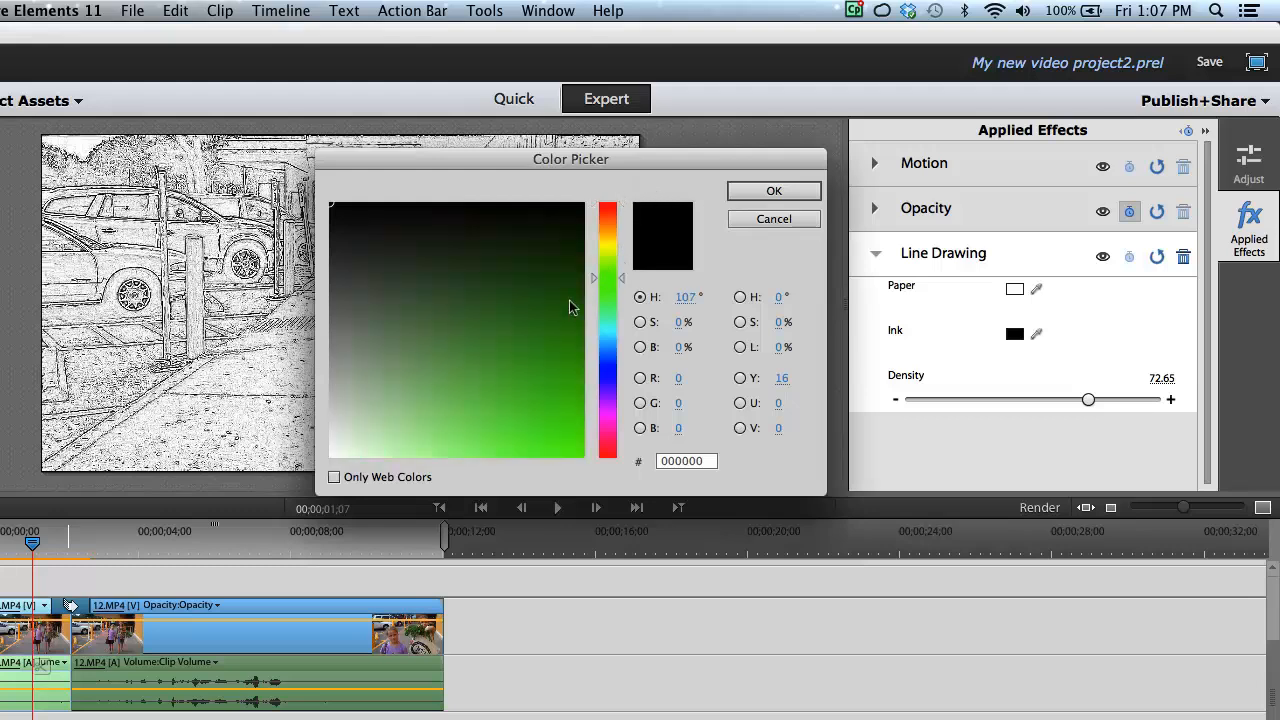
left_click(574, 307)
left_click(773, 190)
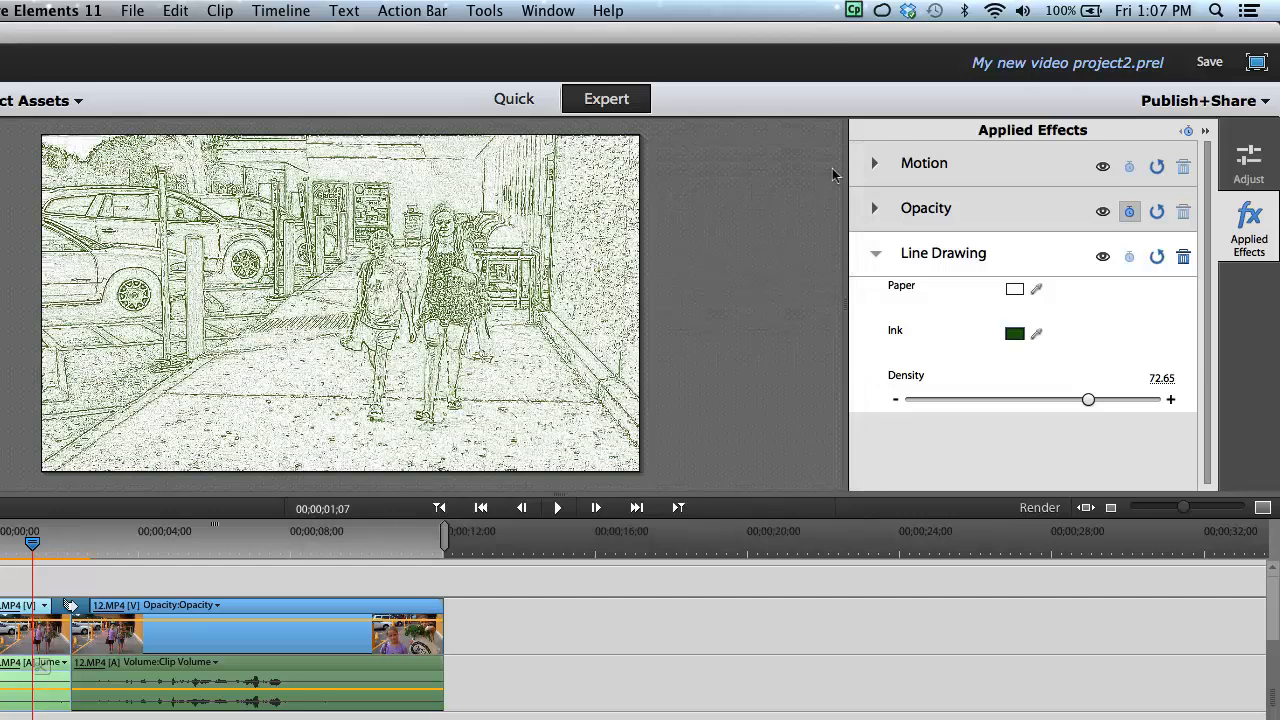
left_click(1205, 131)
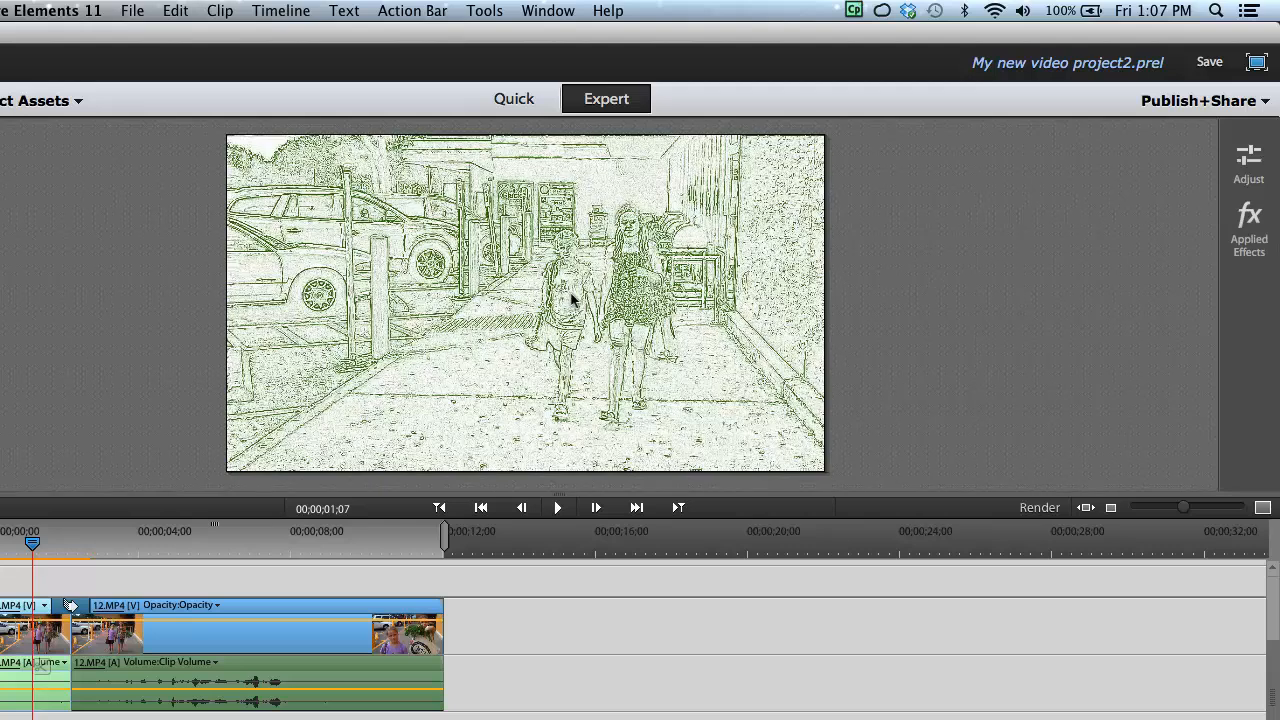
Step: Move the playhead to 00;00;04;23 and apply the Old Film effect from NewBlue Film Look to the second clip segment
left_click_drag(28, 543, 160, 557)
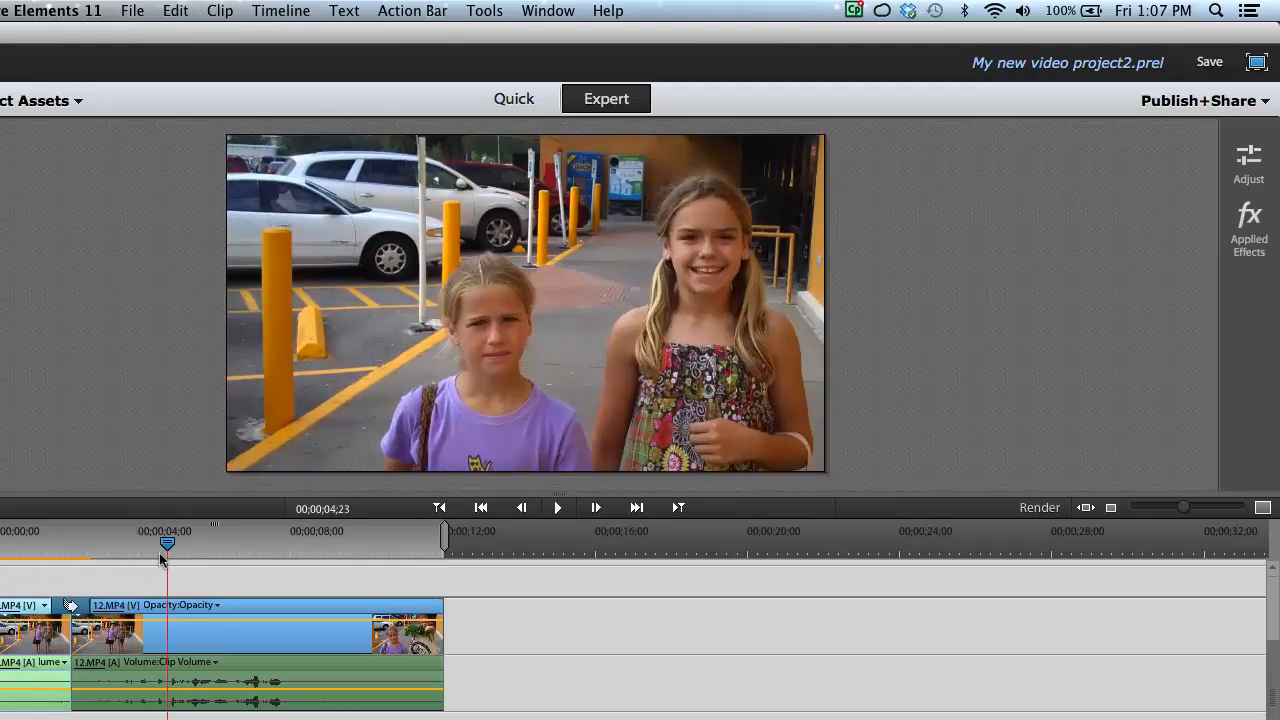
left_click(171, 625)
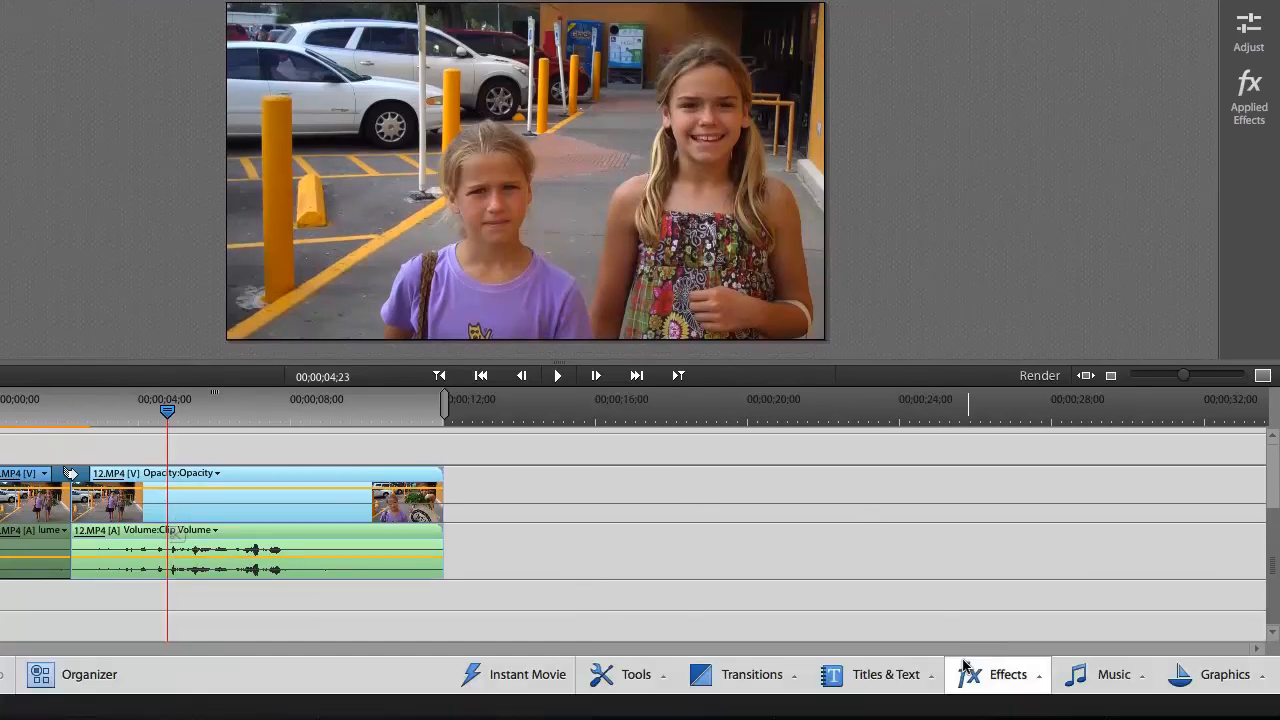
left_click(965, 667)
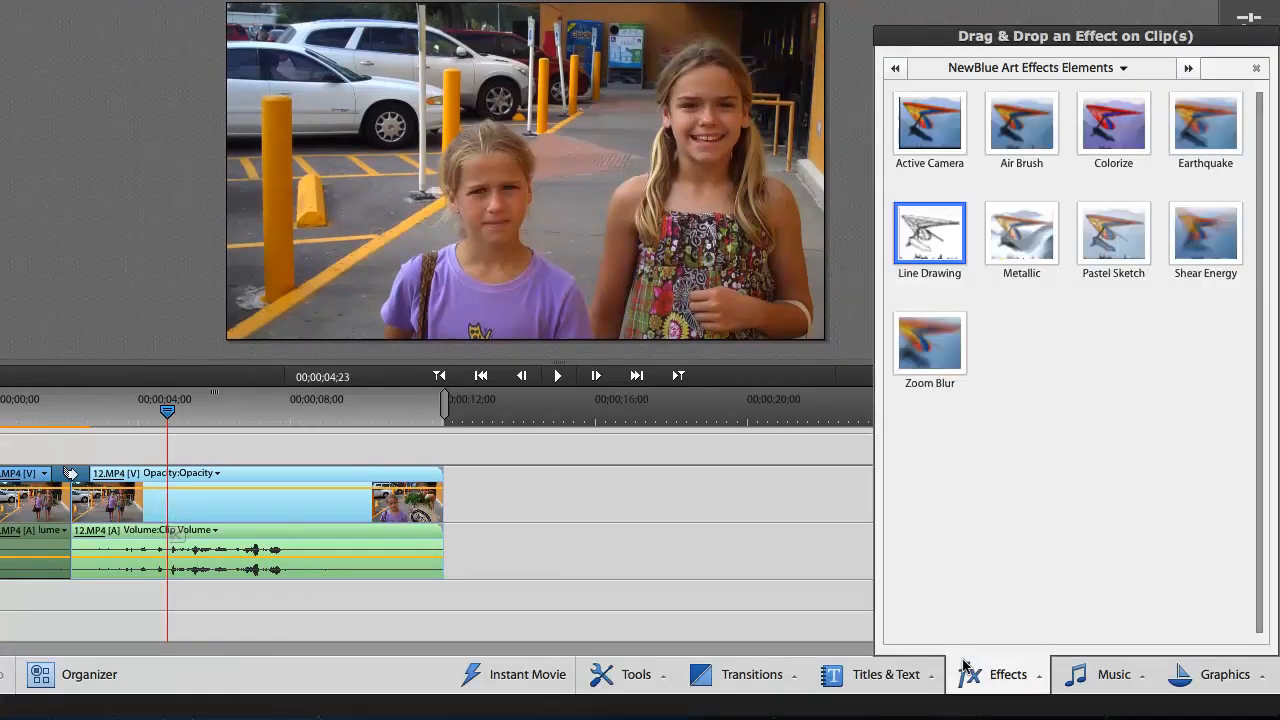
left_click(1036, 75)
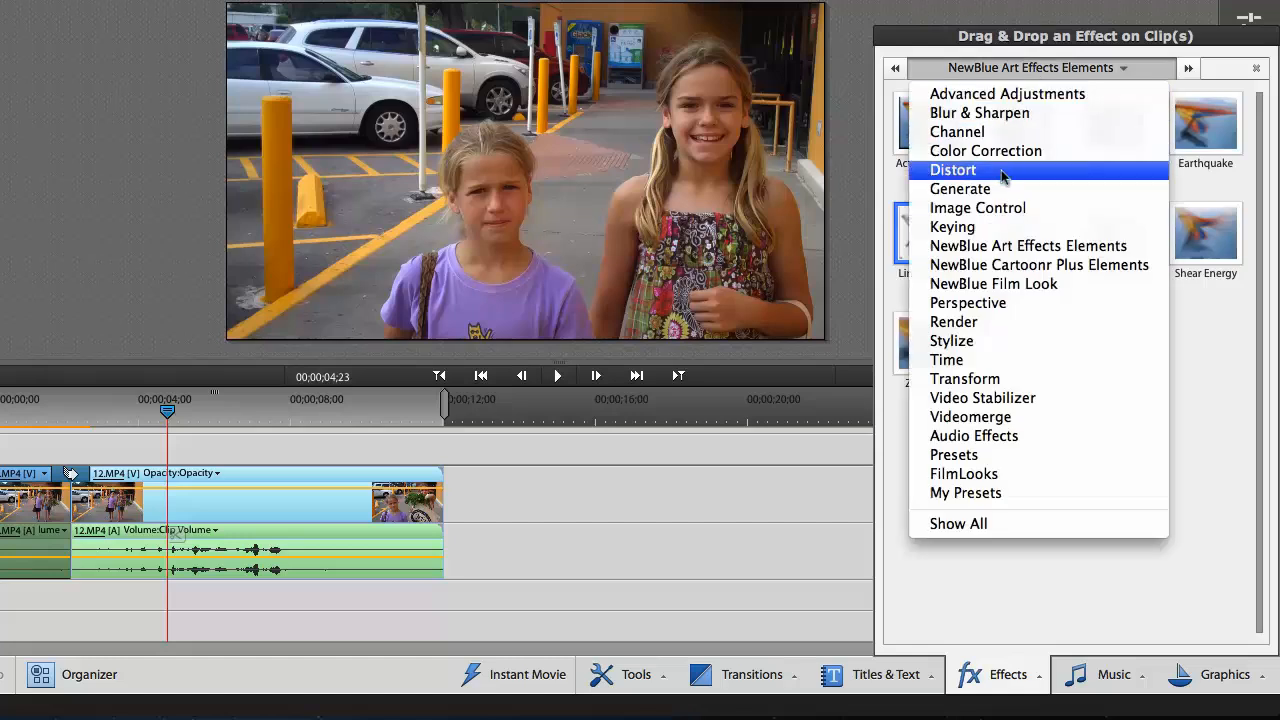
left_click(985, 283)
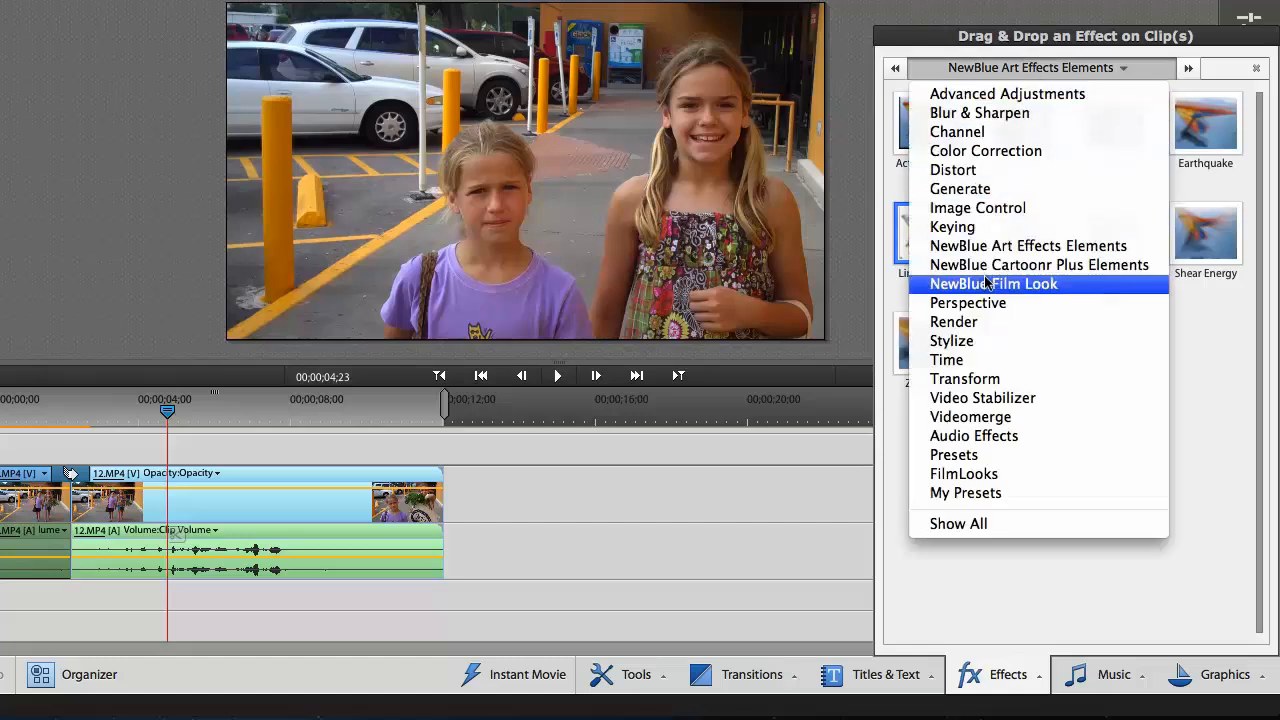
left_click(935, 135)
left_click_drag(935, 135, 338, 488)
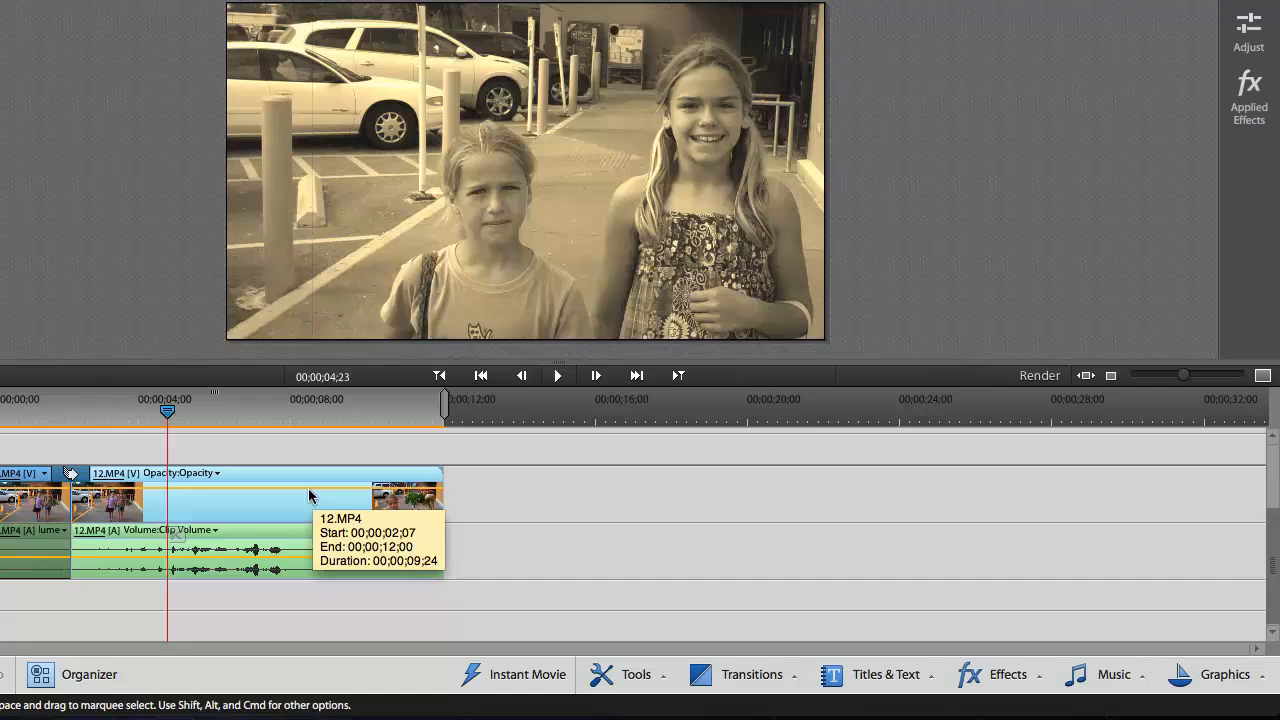
Step: Set the second segment's Old Film effect to 46.5% Damage, 33.9% Color-Sepia-B&W and a Jitter of 2
left_click(1240, 105)
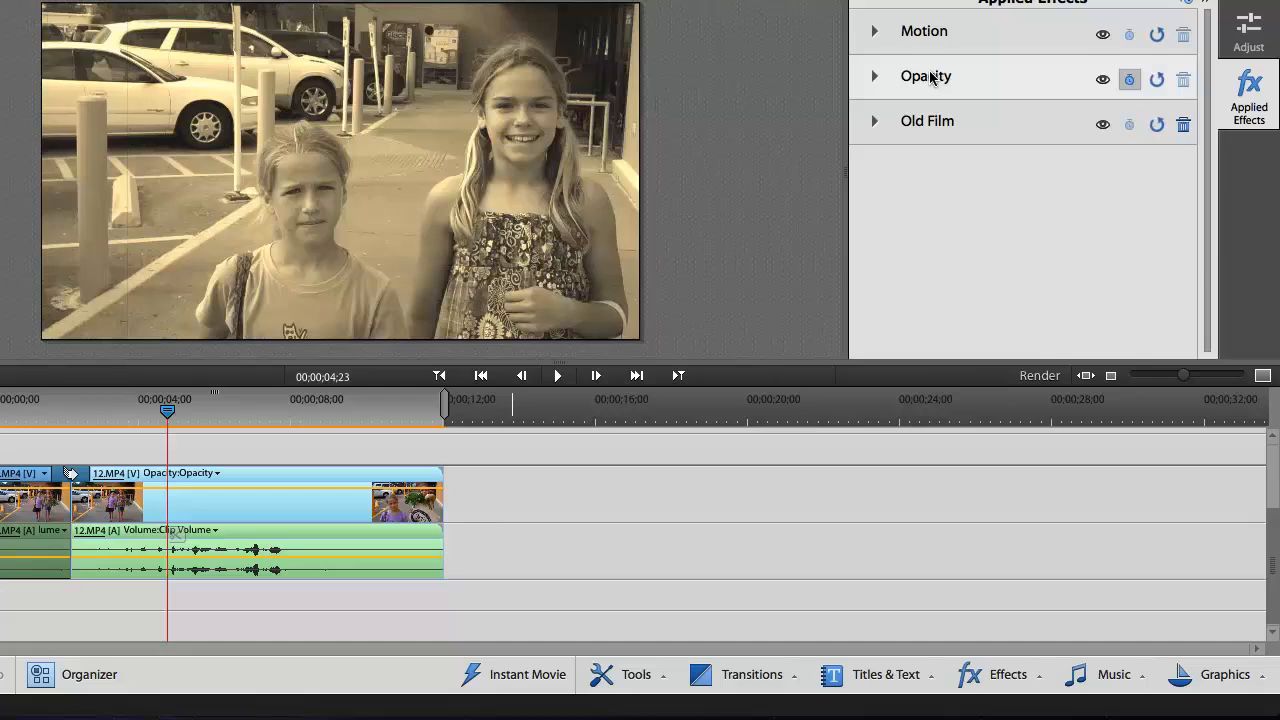
left_click(872, 121)
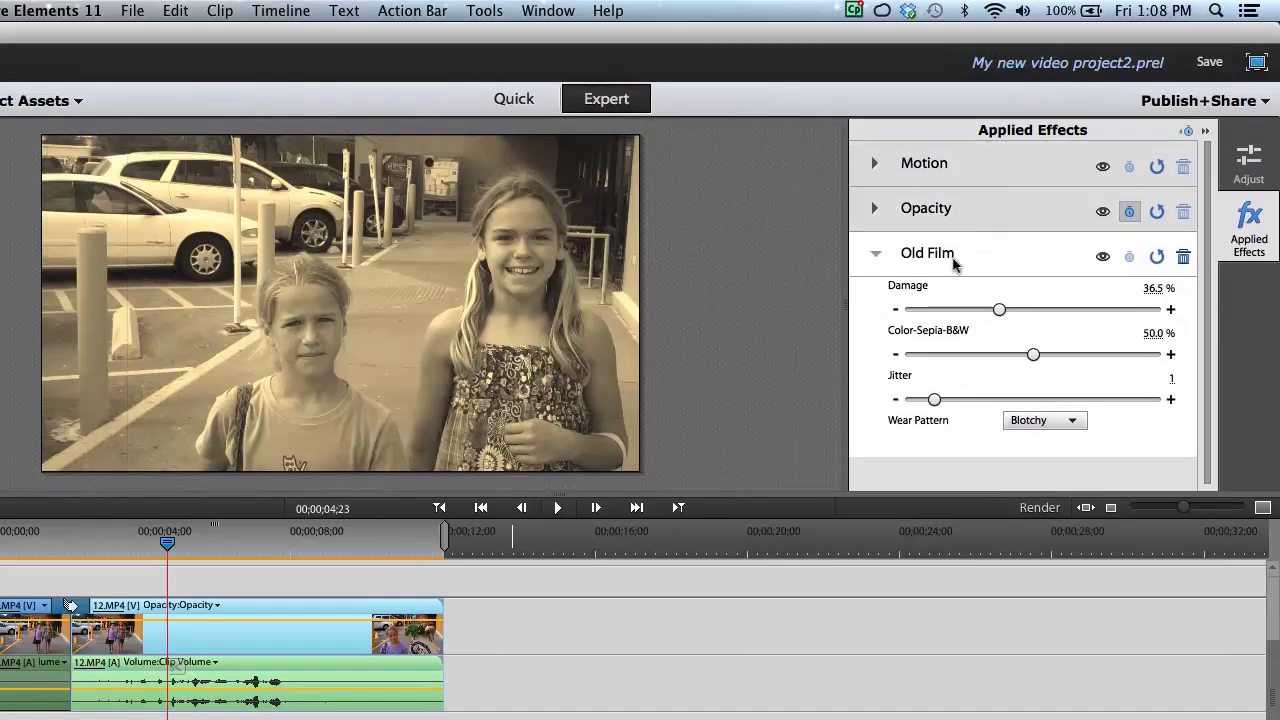
left_click_drag(997, 310, 1023, 311)
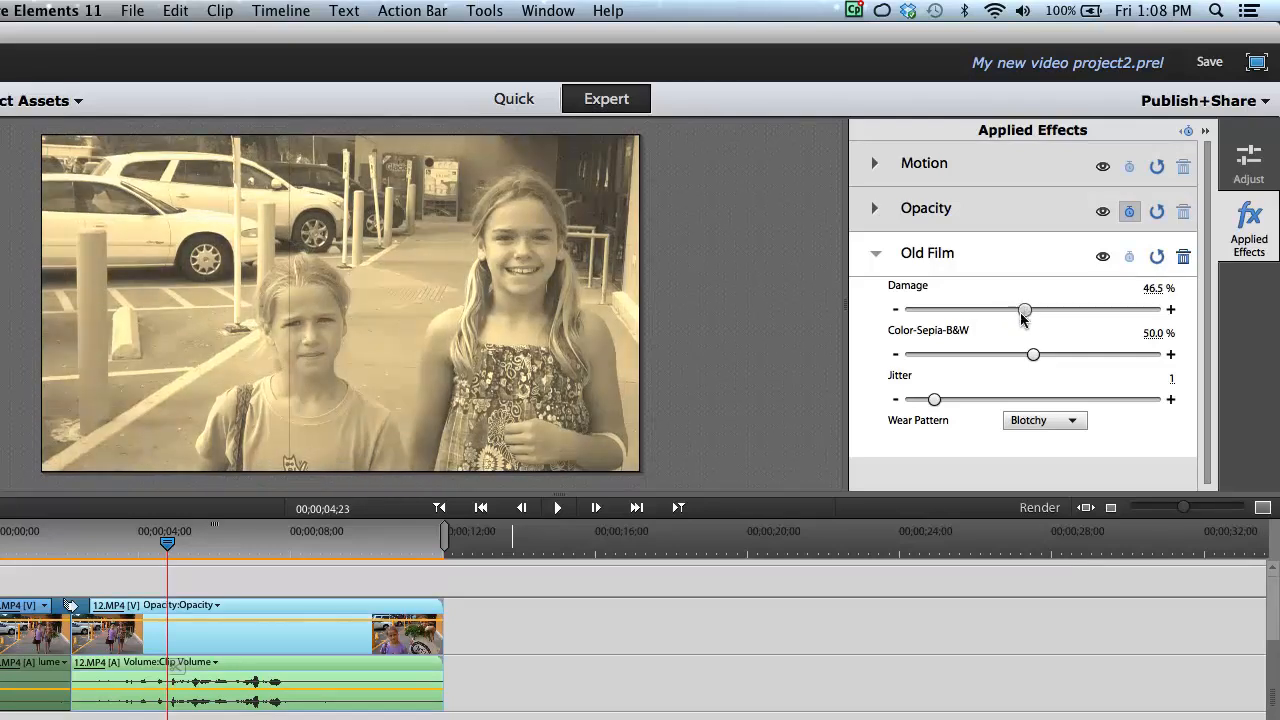
left_click_drag(1033, 355, 991, 354)
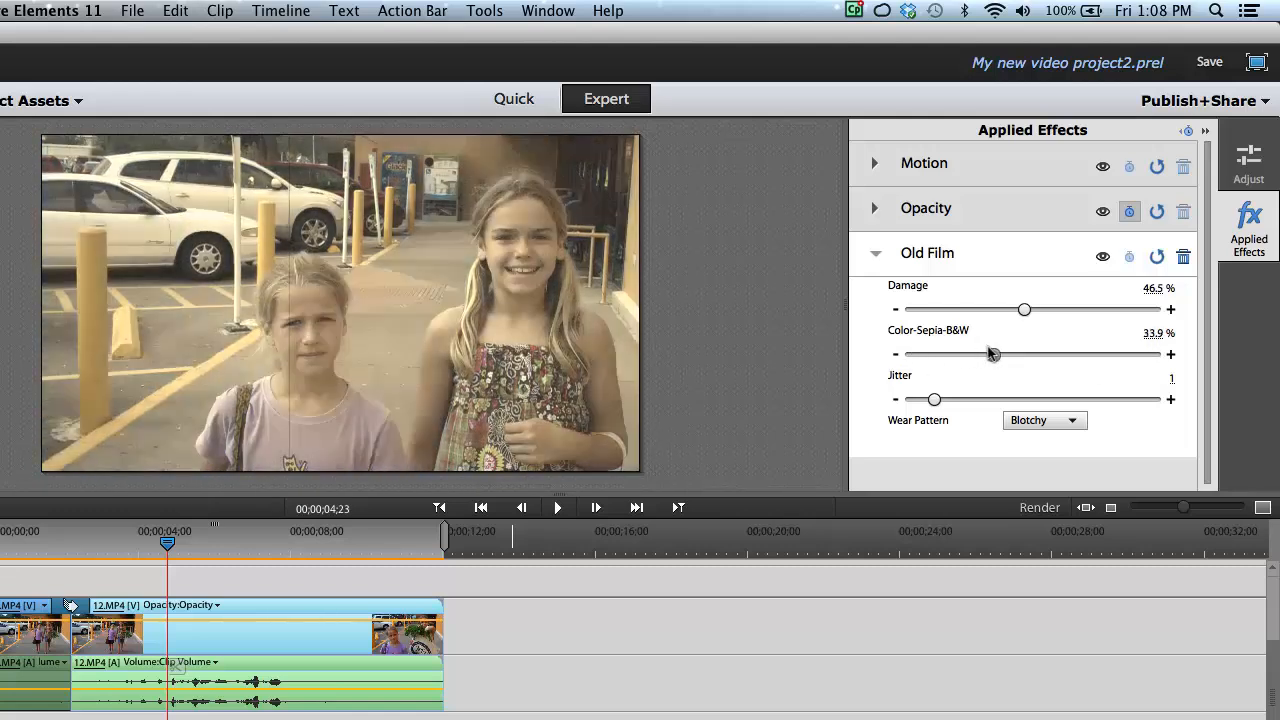
left_click_drag(933, 397, 945, 400)
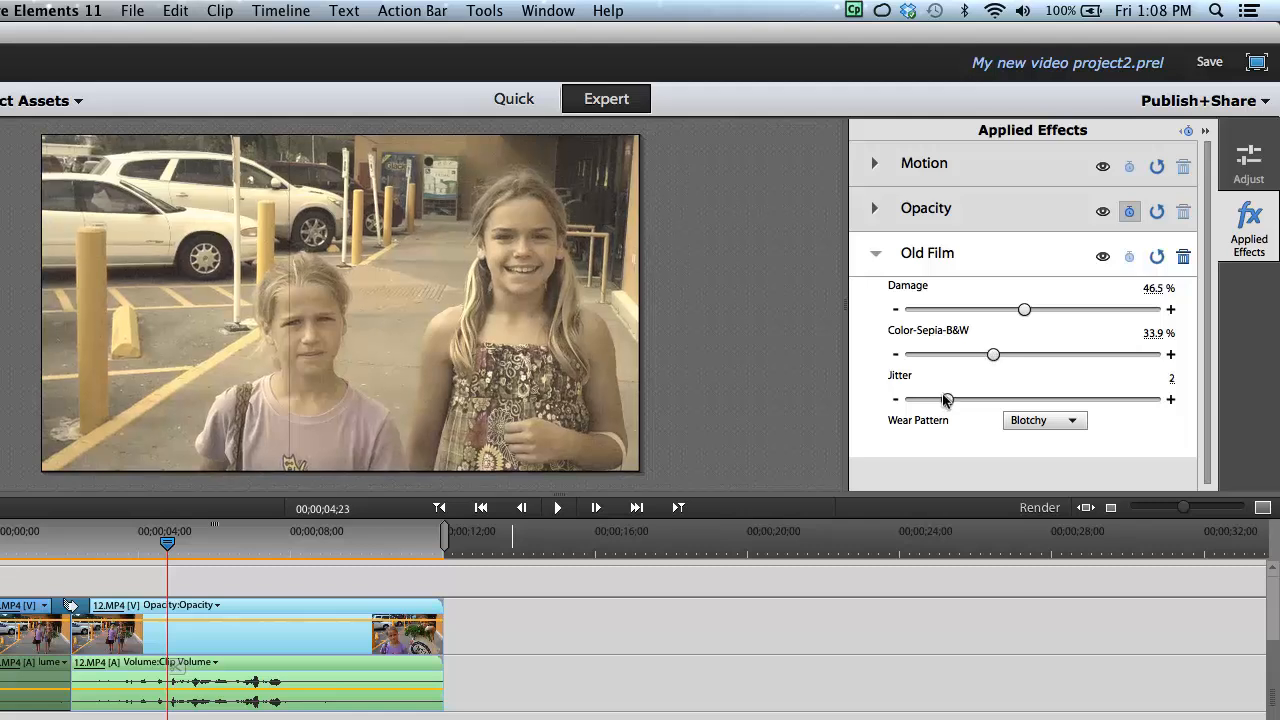